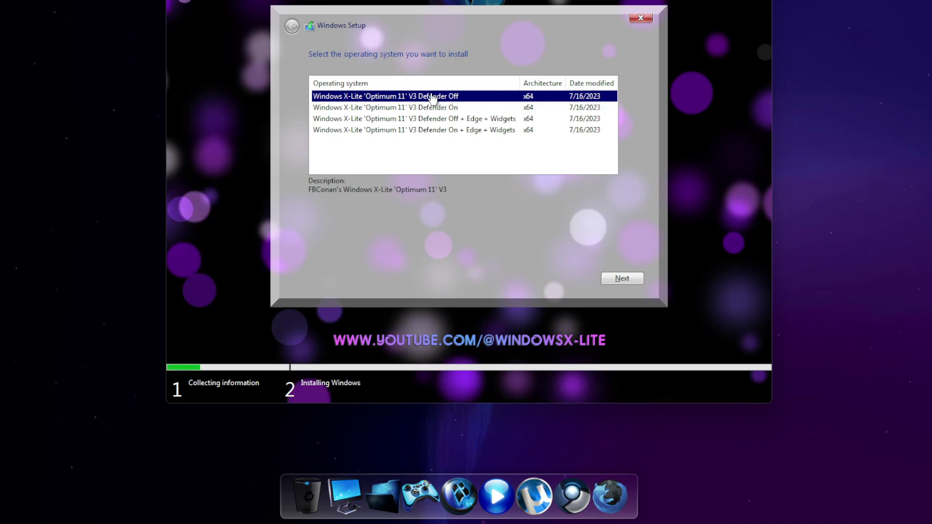
Browse the available editions, choose Windows X-Lite 'Optimum 11' V3 Defender Off, and continue the setup
click(444, 111)
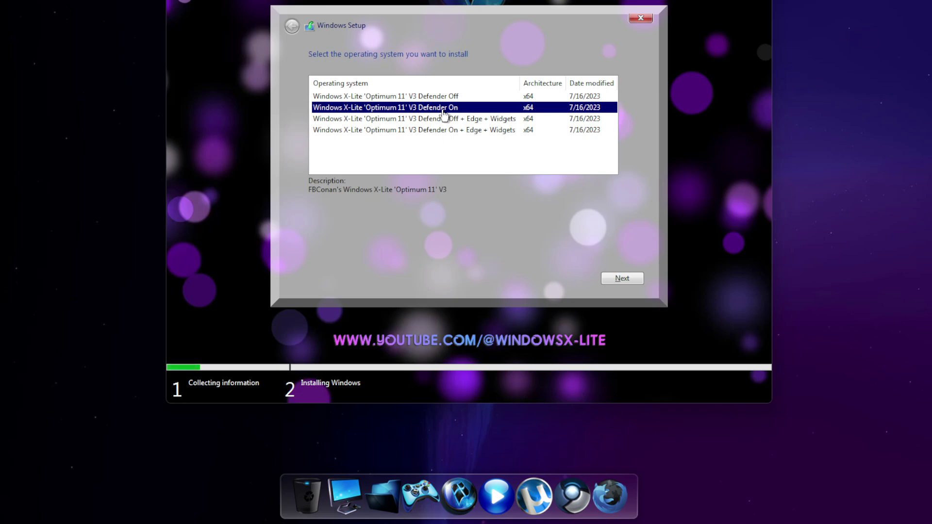
click(458, 122)
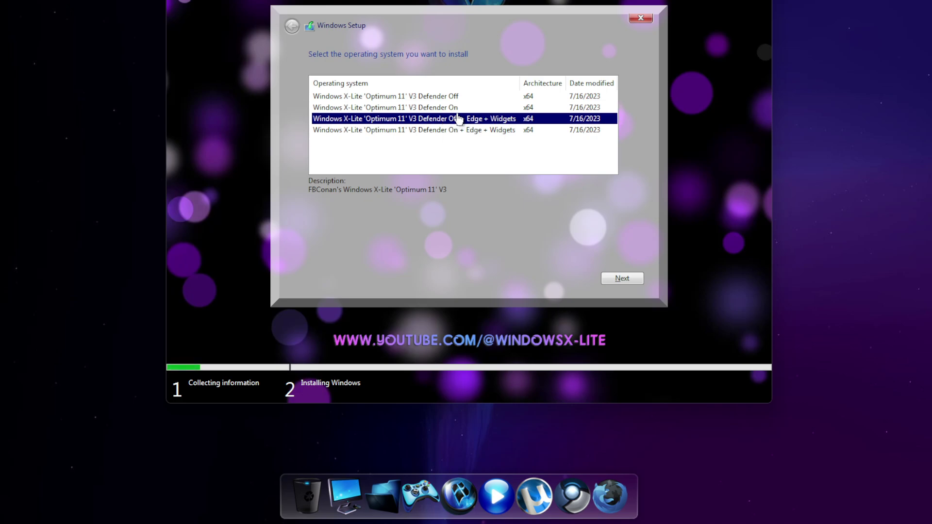
click(460, 130)
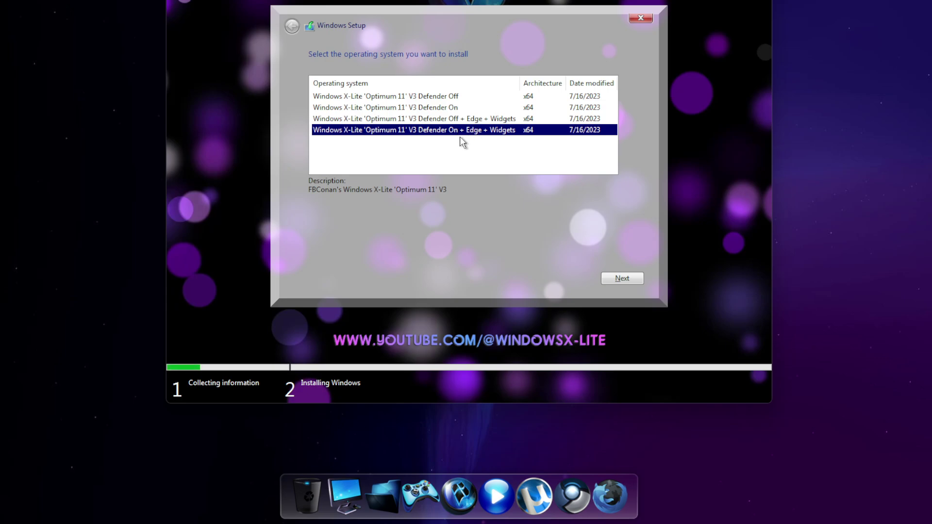
click(443, 100)
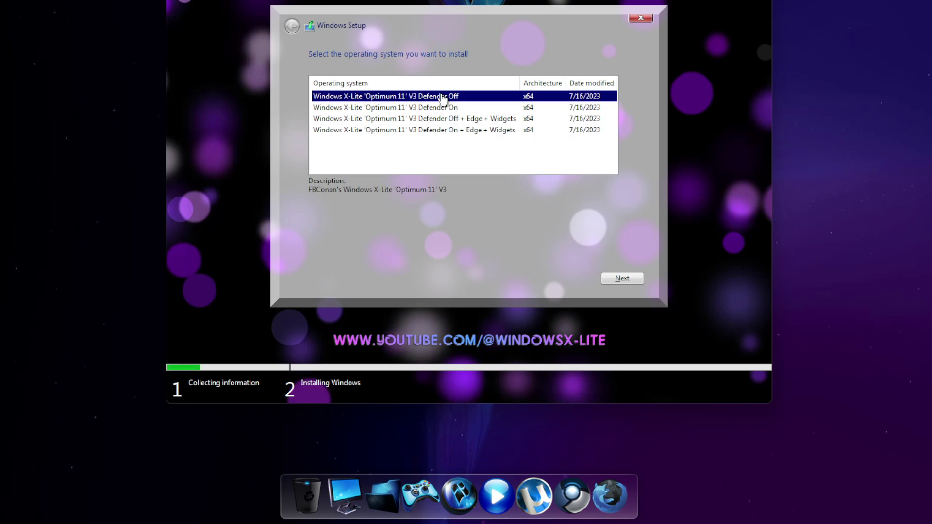
click(443, 109)
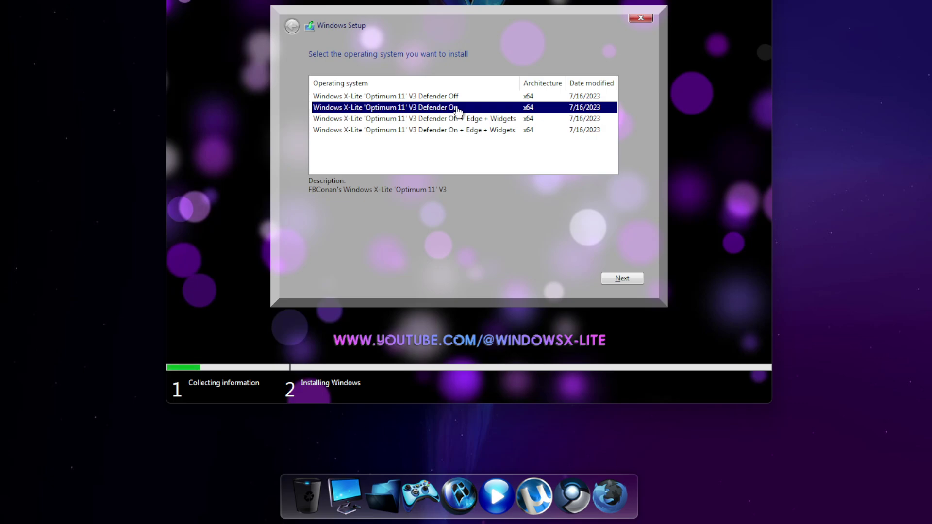
click(460, 119)
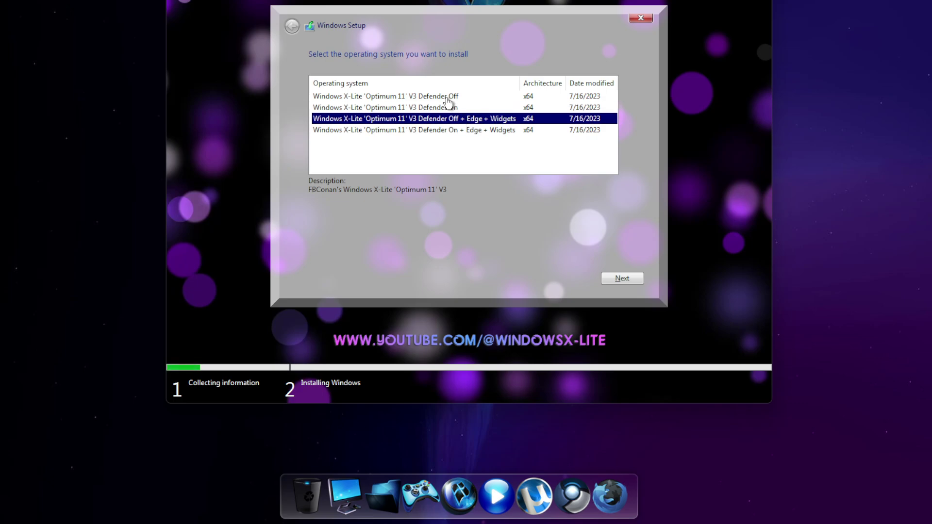
click(416, 98)
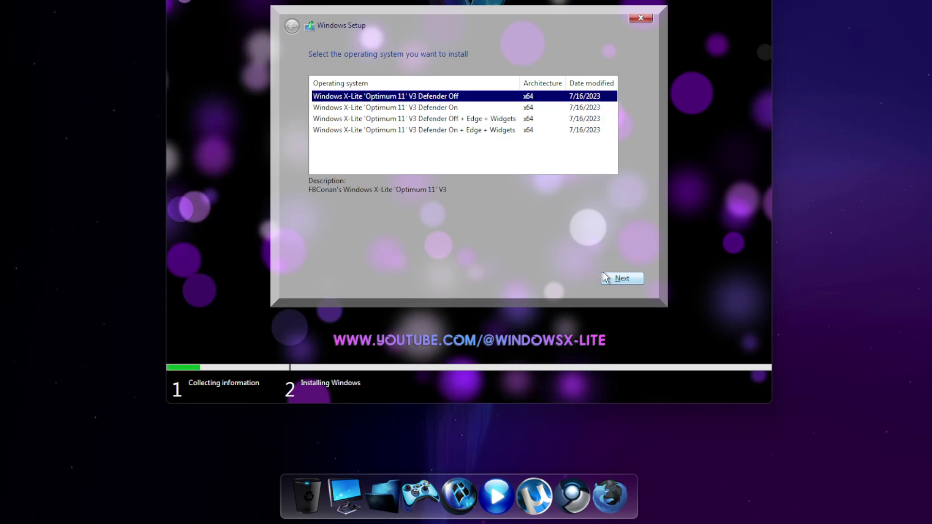
click(625, 279)
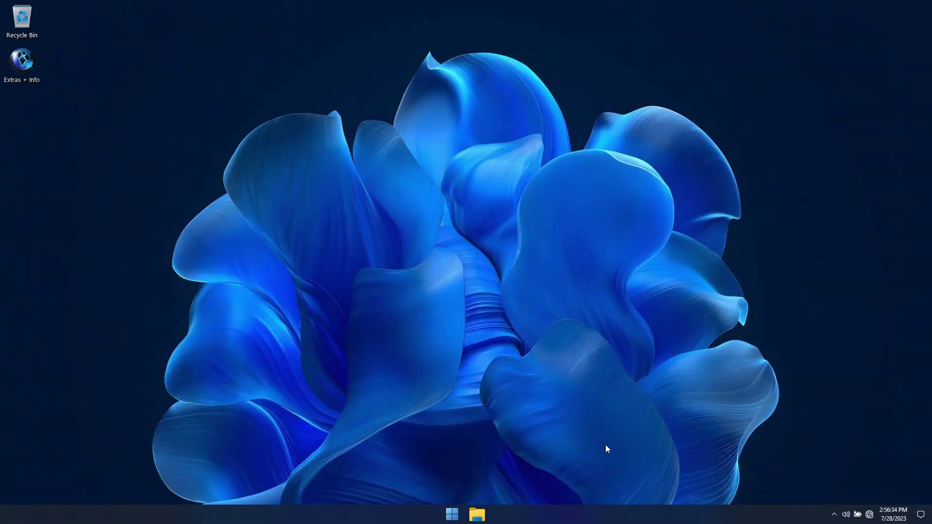
Examine the used and free space in the properties of the (C:) Windows X-Lite drive, and close File Explorer
click(481, 517)
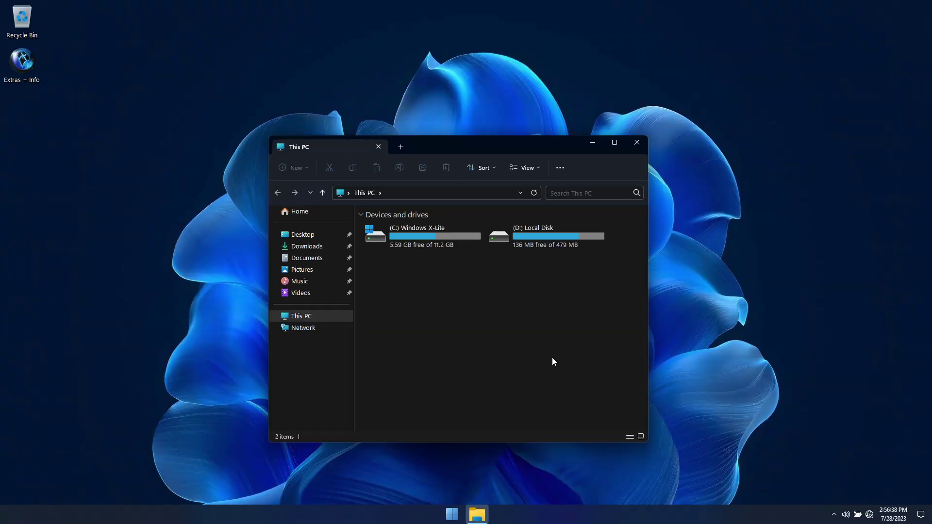
right_click(459, 236)
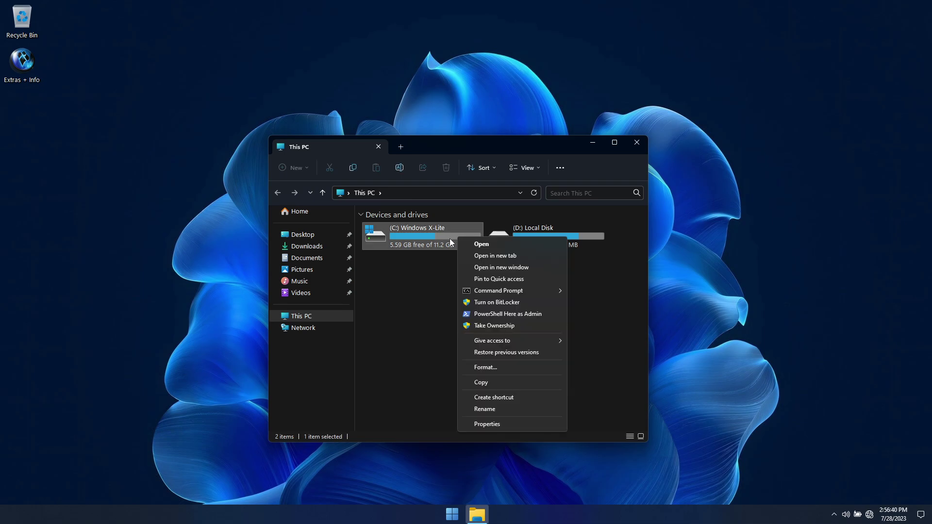
click(493, 426)
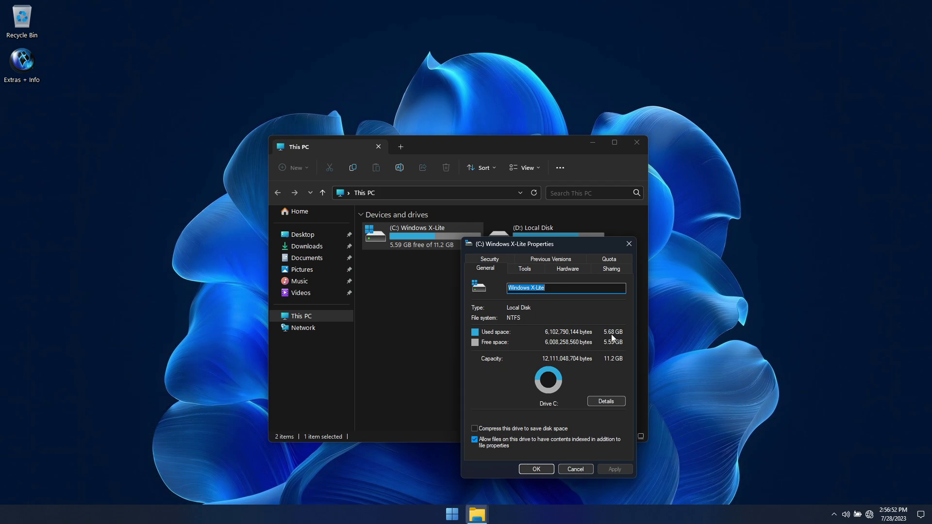
click(576, 469)
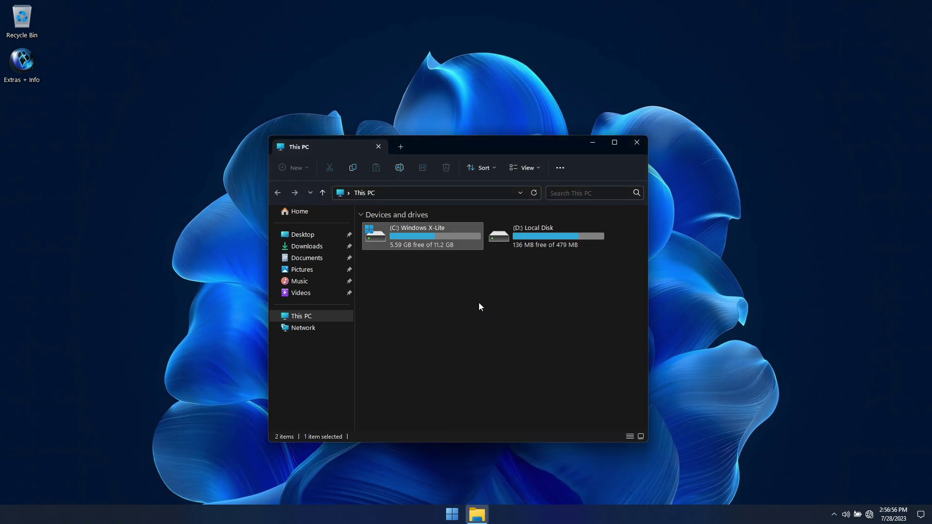
click(479, 303)
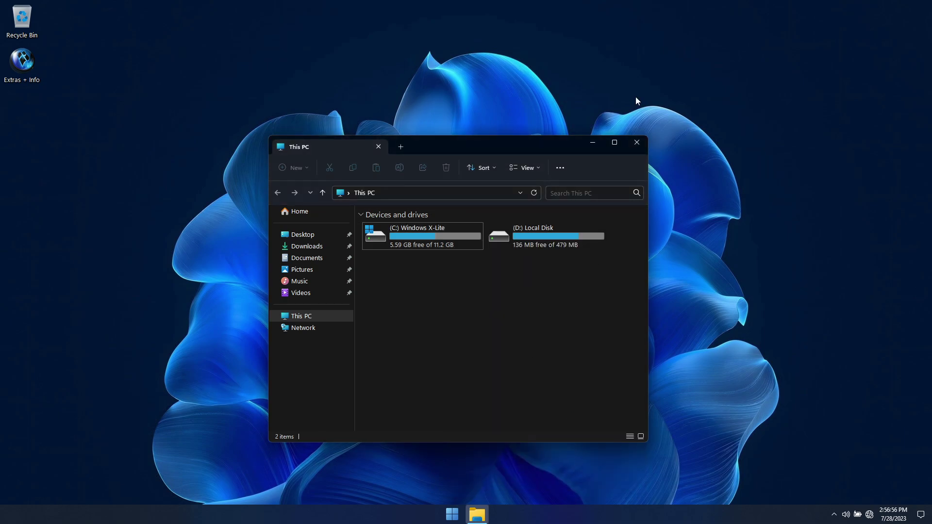
click(636, 144)
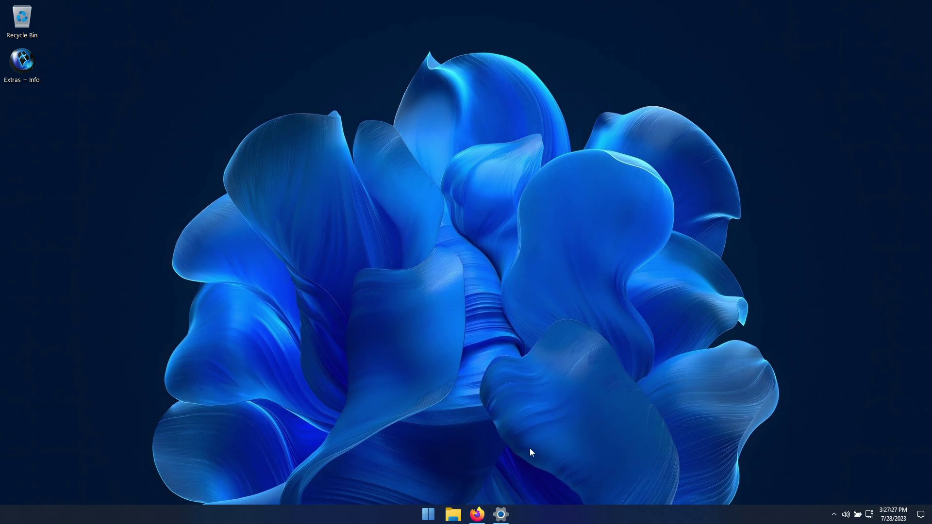
Review the Windows Update page in Settings for its pause status and options, and minimize the window
click(501, 515)
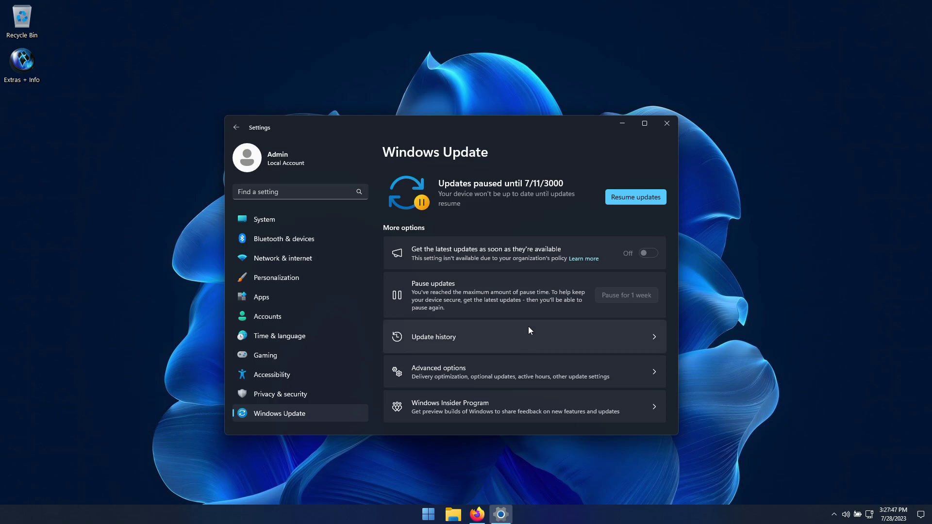
drag(508, 130, 509, 119)
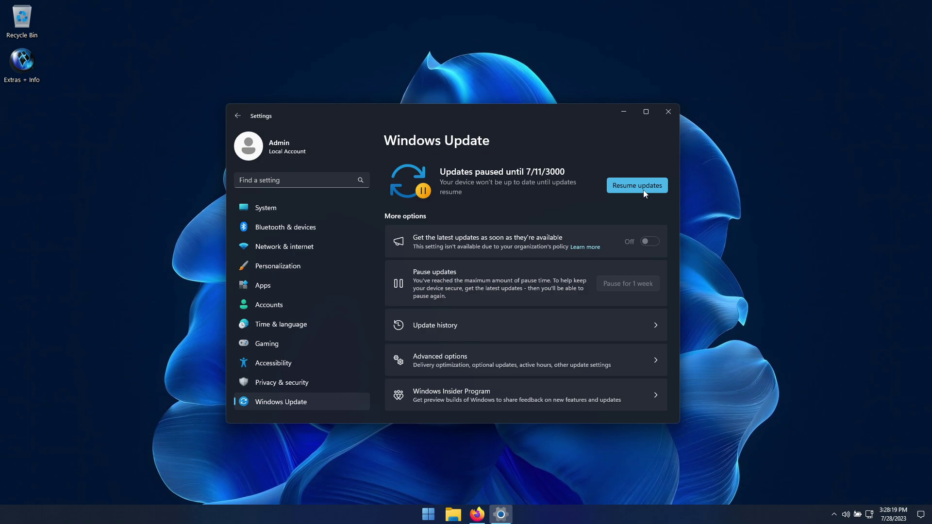
click(624, 112)
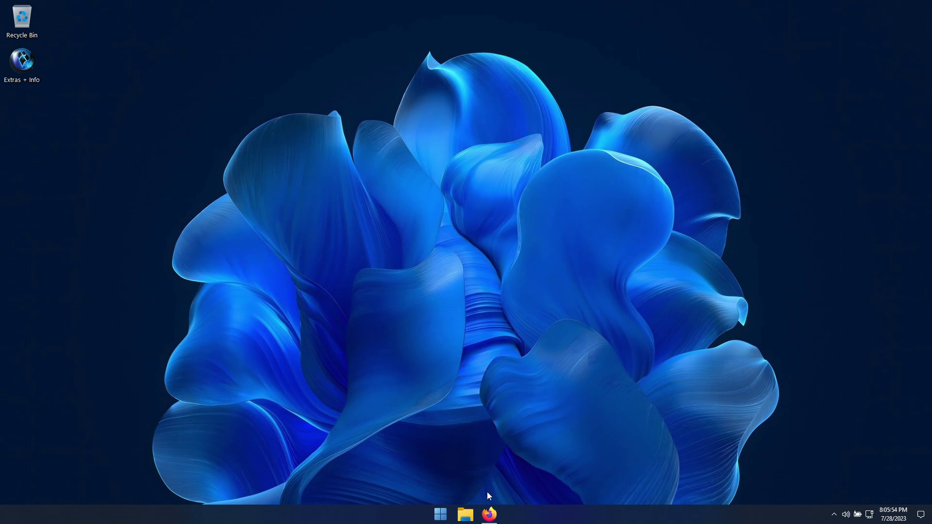
Switch to Firefox with the Win 11 Update Packs page and run winver, placing the About Windows dialog beside the browser
click(489, 514)
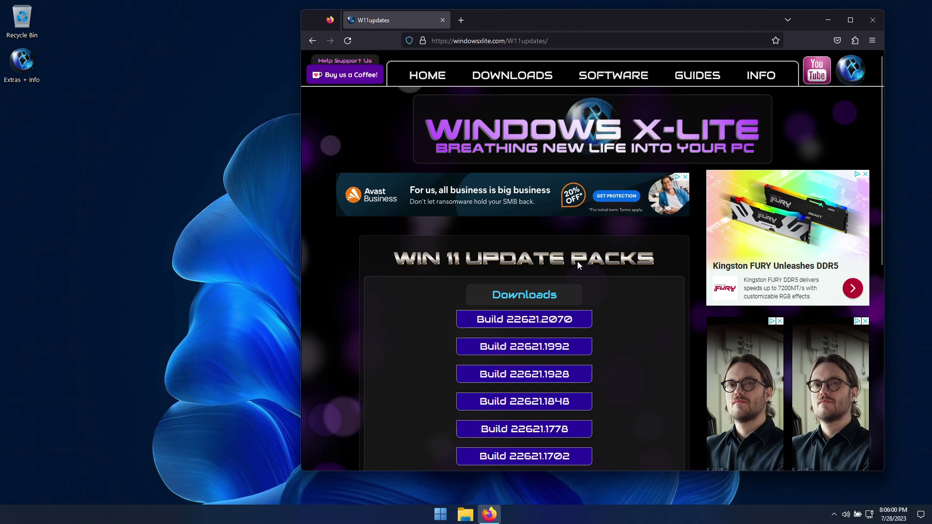
click(440, 514)
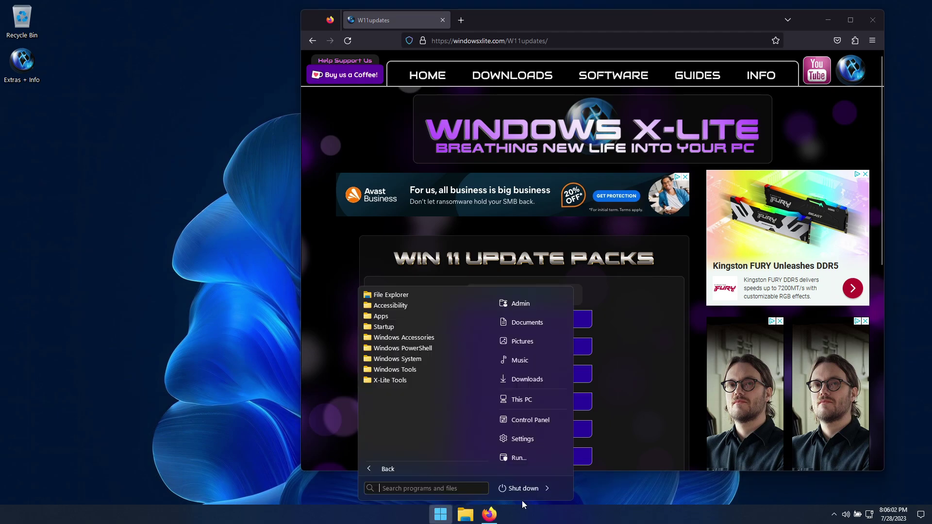
click(549, 461)
text(winver)
key(Return)
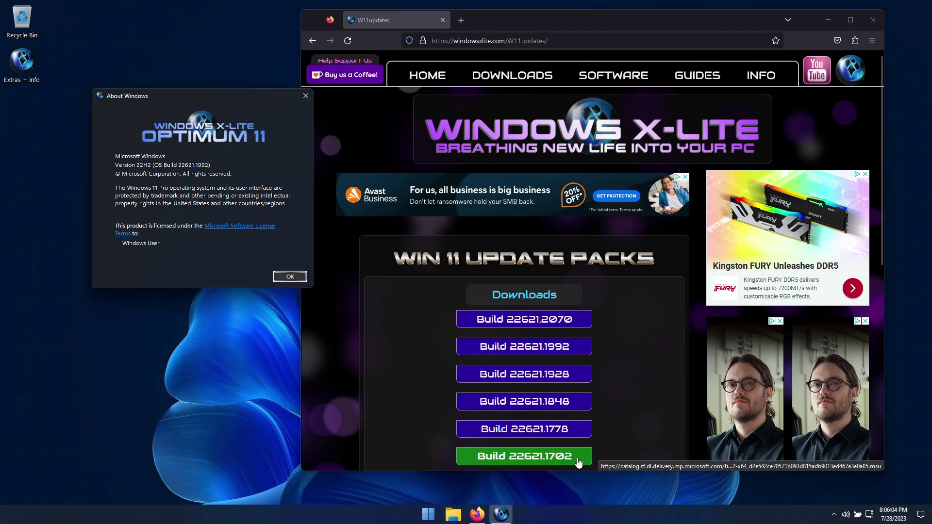
drag(235, 96, 183, 68)
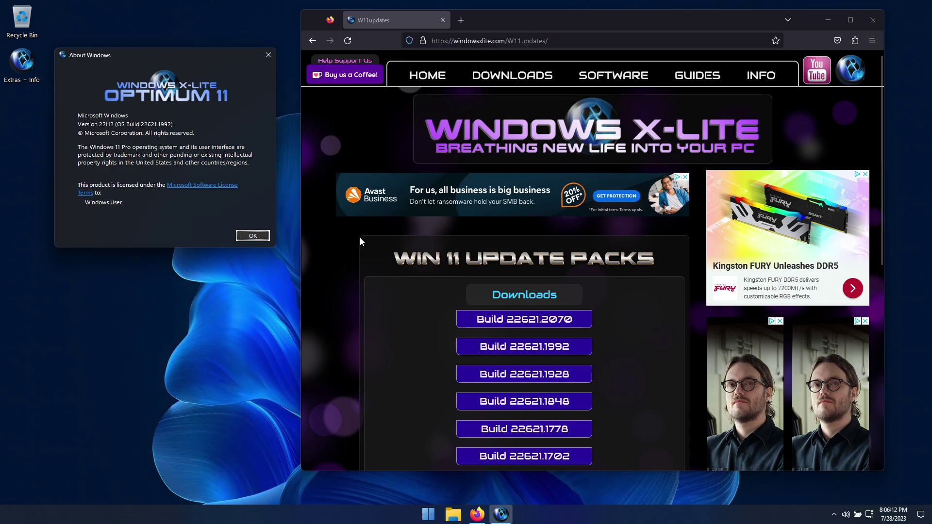
Download the Build 22621.2070 update pack and show the full downloads list in a separate window below the About Windows dialog
scroll(331, 239, down, 2)
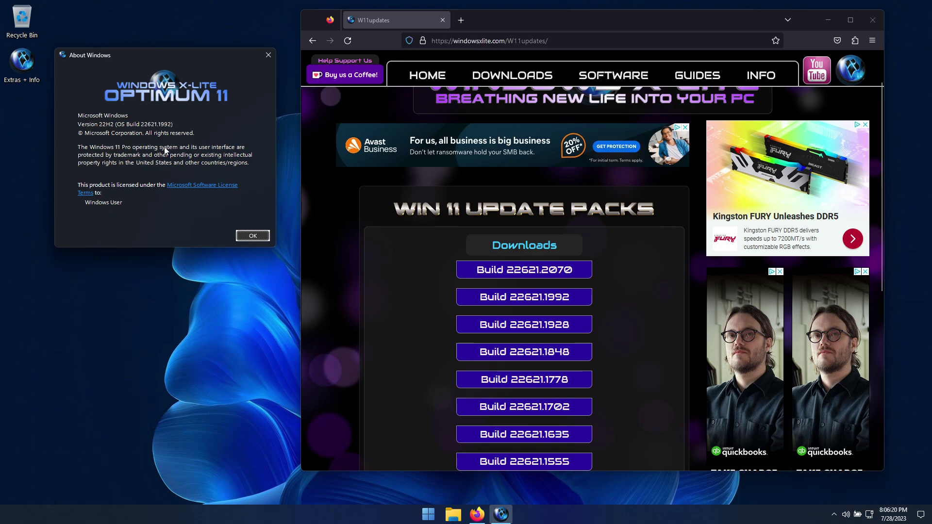
click(542, 268)
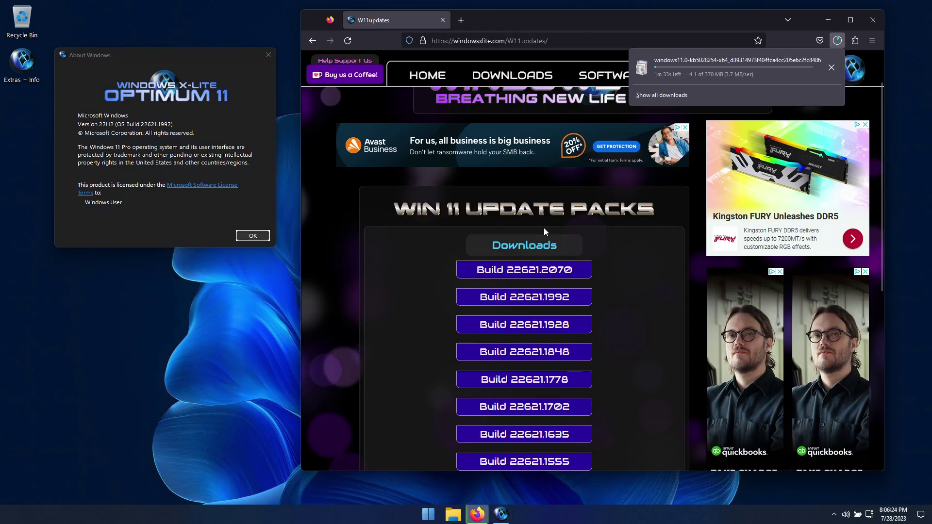
click(670, 95)
drag(211, 14, 222, 229)
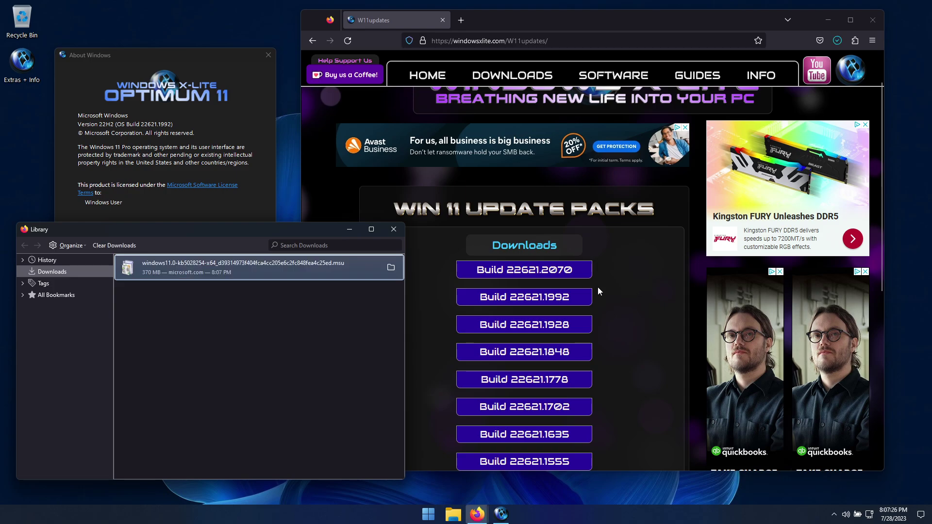
Locate the downloaded KB5028254 .msu file in its folder, launch it, and close the folder window
click(391, 267)
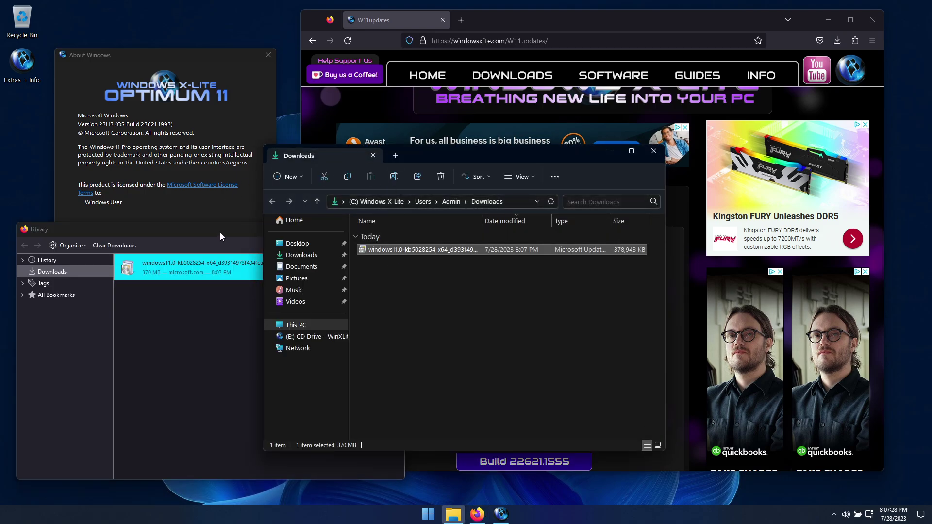
right_click(431, 249)
click(452, 256)
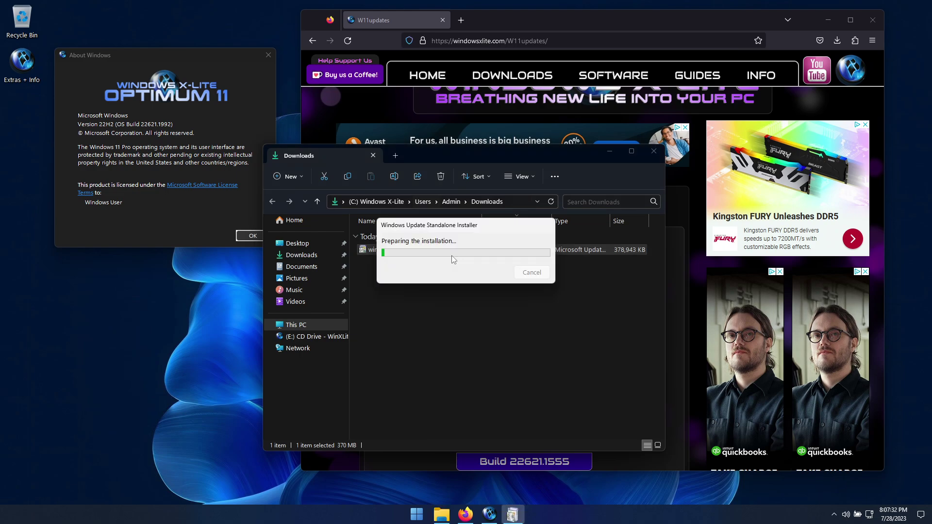
scroll(674, 193, up, 2)
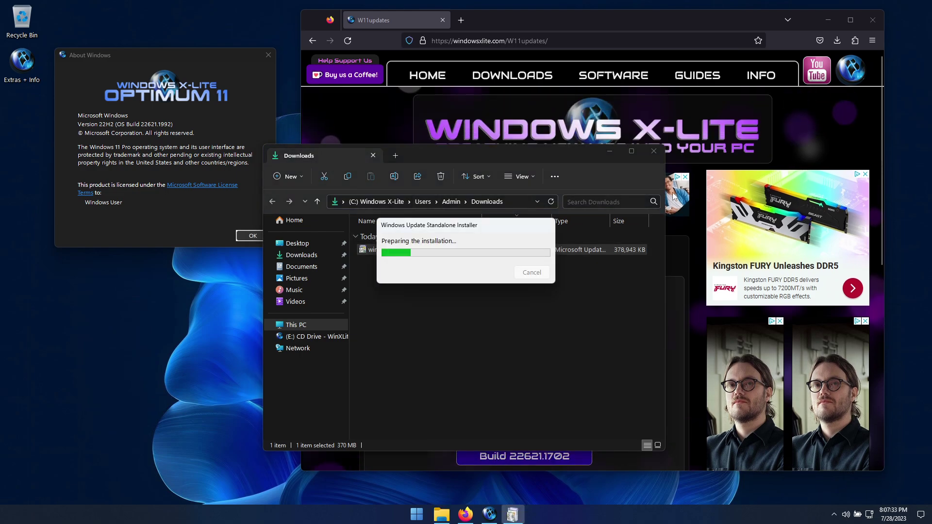
click(654, 152)
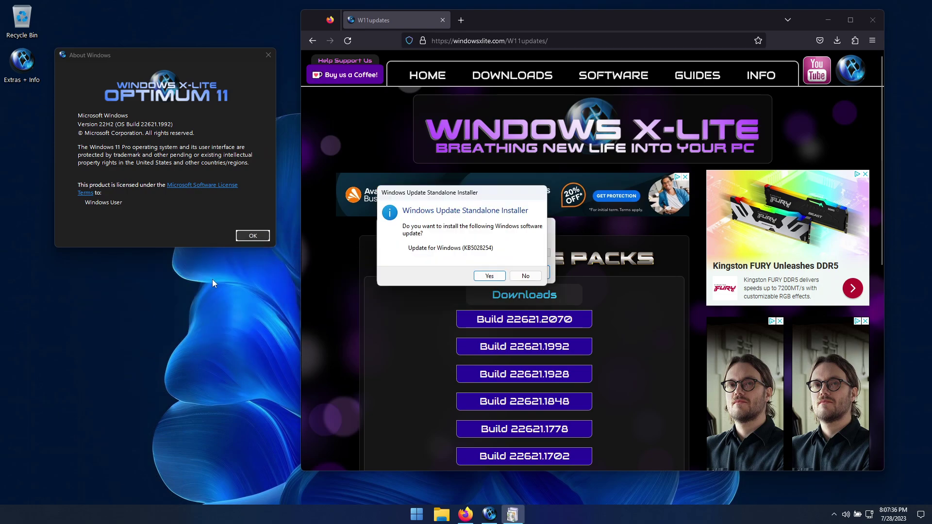
Confirm the installation of Update for Windows (KB5028254), moving the installer windows below the About Windows dialog
drag(459, 193, 174, 266)
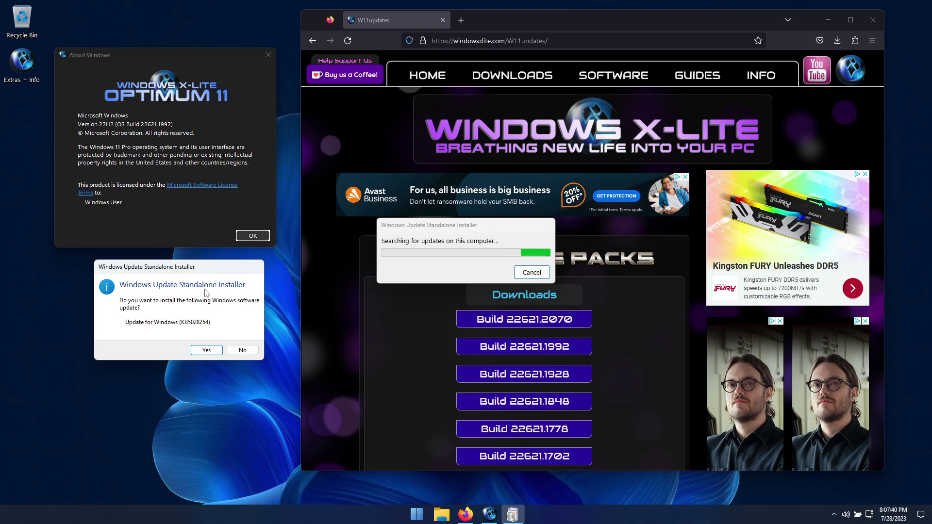
click(207, 350)
drag(495, 228, 198, 267)
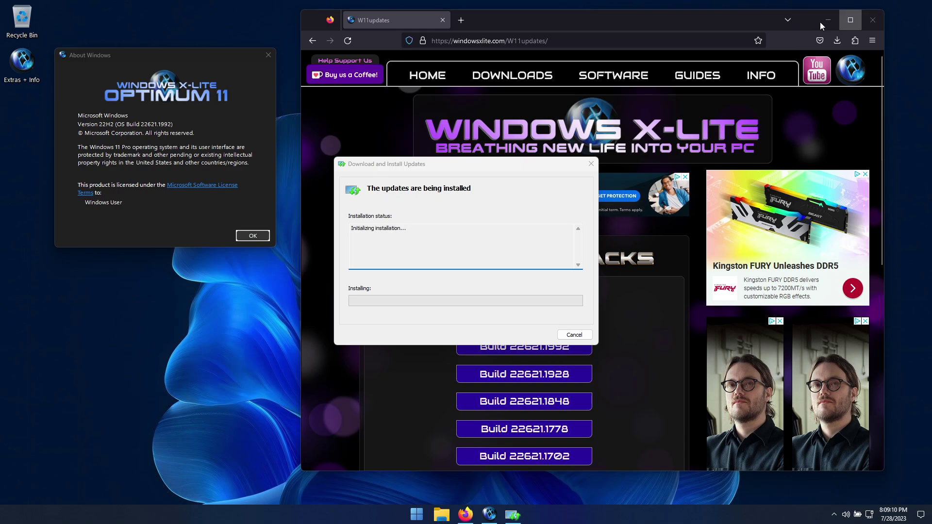
Close the browser and move the Download and Install Updates window below the About Windows dialog
click(766, 20)
click(873, 20)
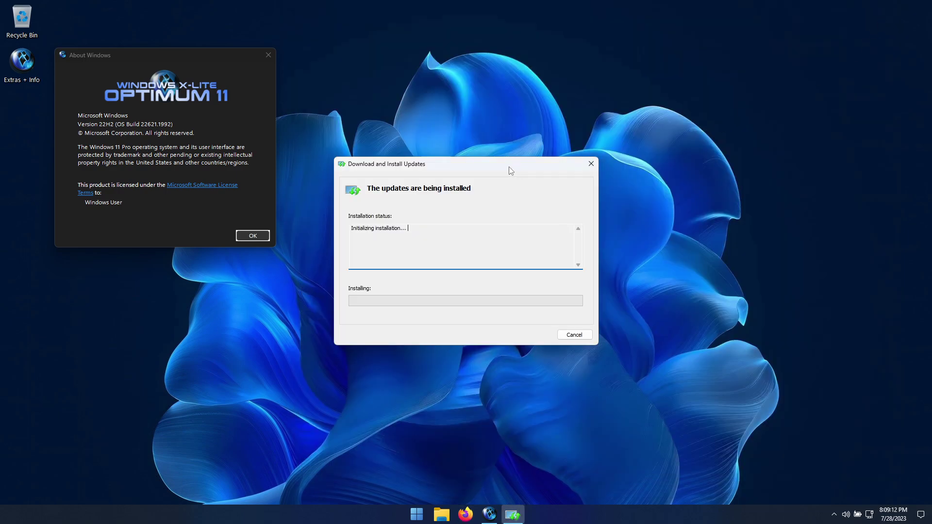
drag(511, 170, 482, 131)
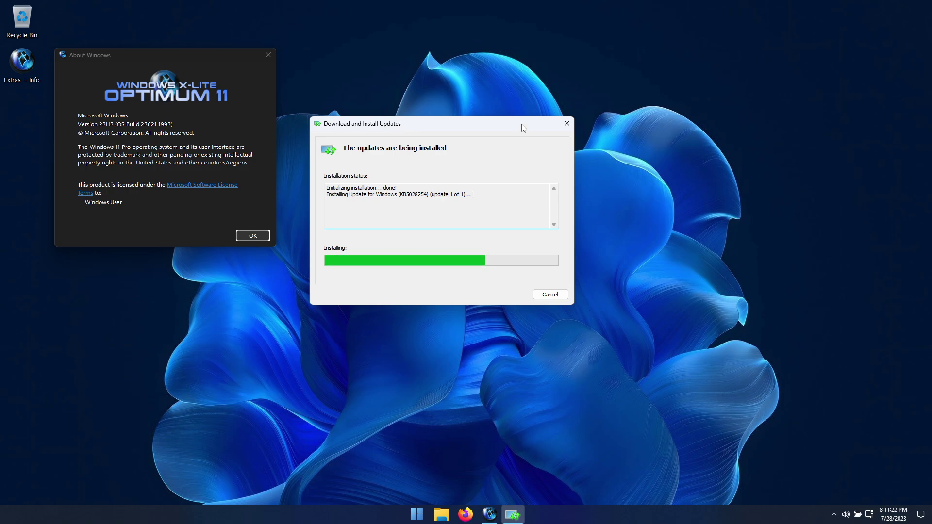
drag(491, 118, 196, 262)
View the entries in the Start list's Apps folder, and close the list without launching anything
key(super)
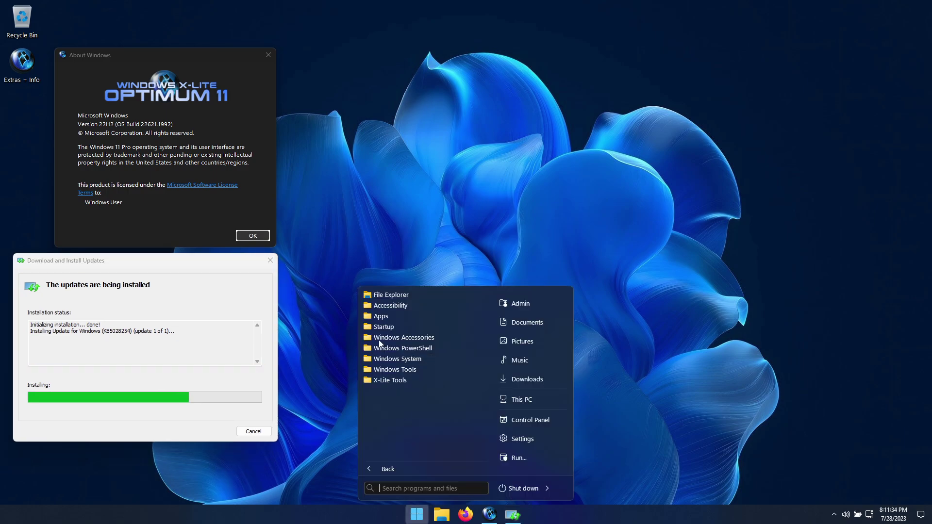
click(382, 318)
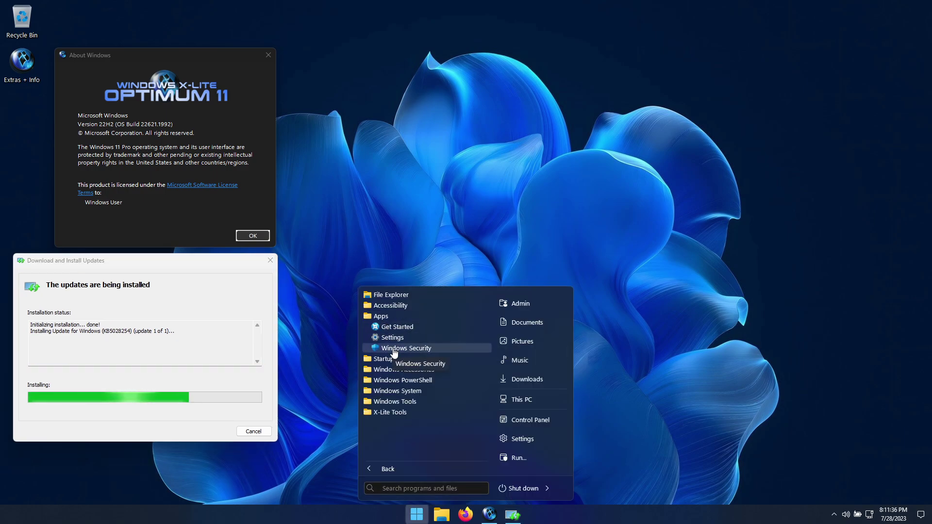
click(395, 144)
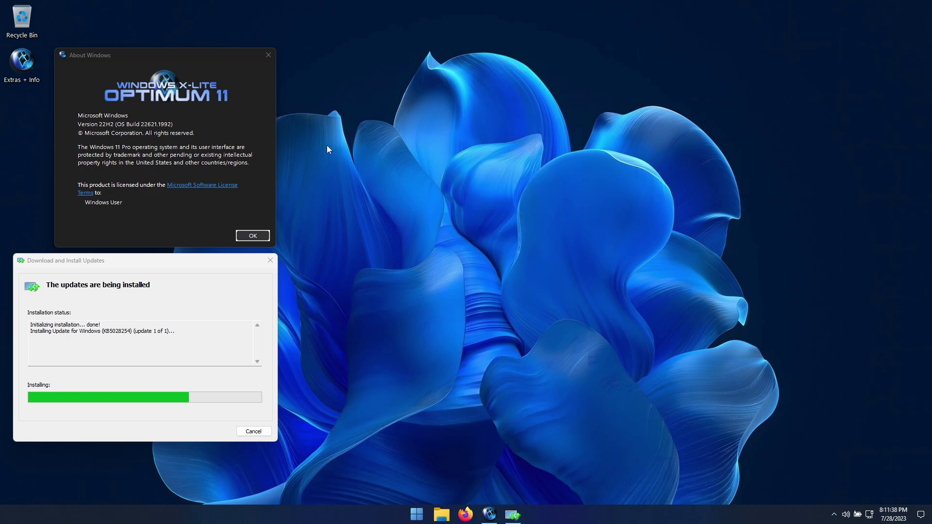
Launch Microsoft_Store.msix from the Microsoft Store Installer folder in Extras + Info, and close the folder window
double_click(22, 61)
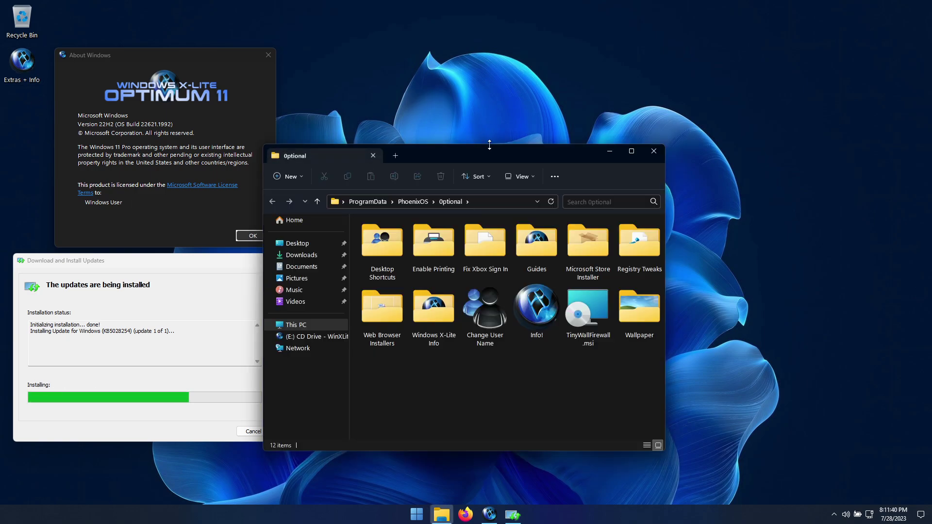
drag(511, 153, 540, 119)
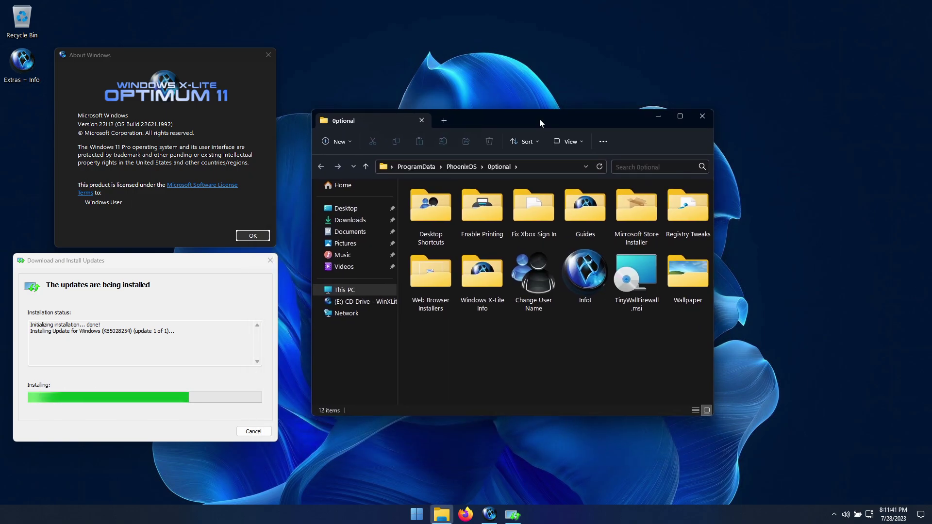
double_click(642, 210)
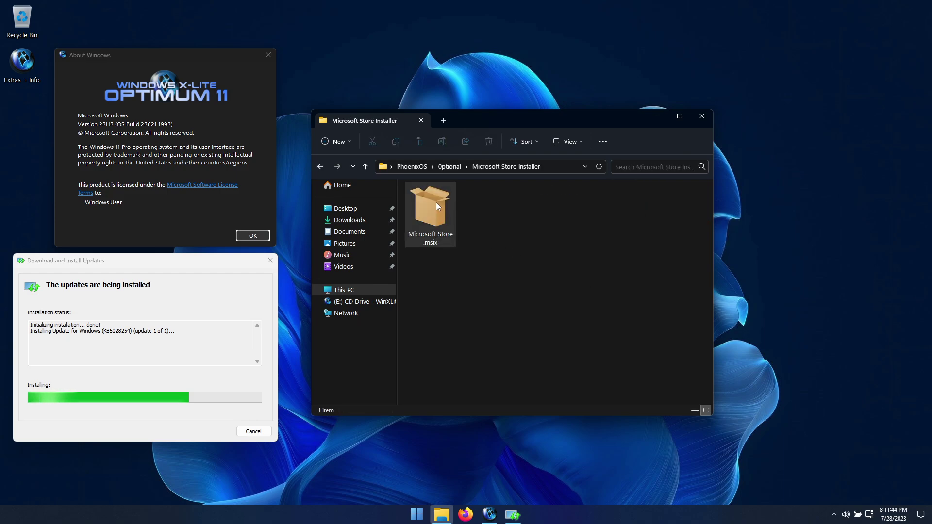
click(436, 203)
double_click(441, 218)
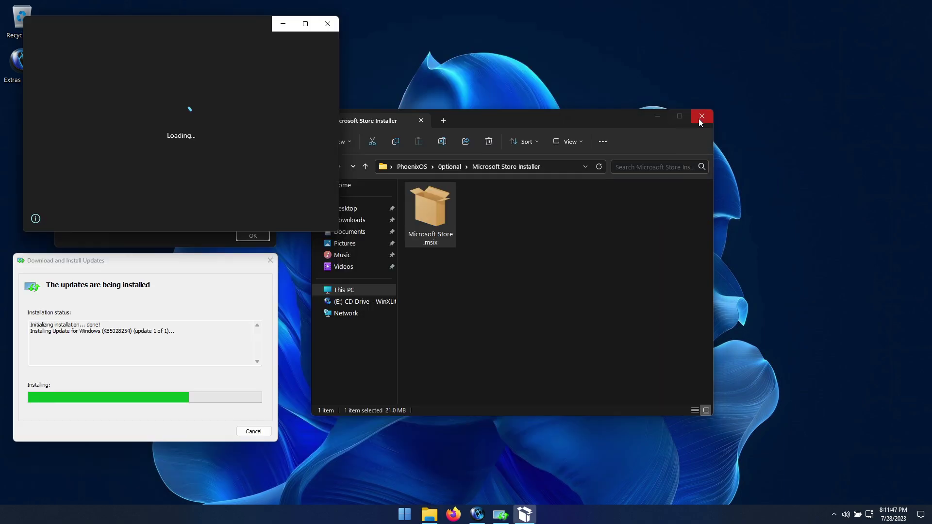
click(703, 118)
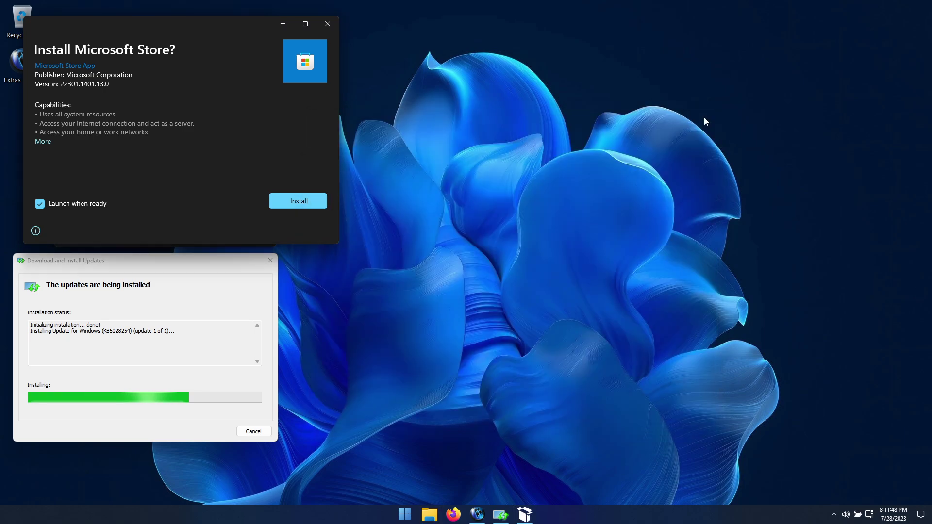
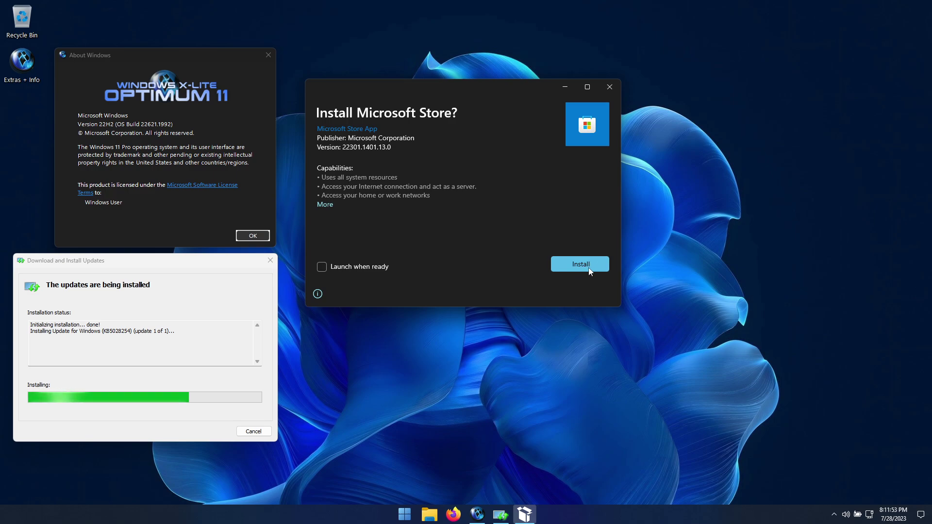
Install Microsoft Store with "Launch when ready" turned off, and dismiss the installer and its notification
click(589, 267)
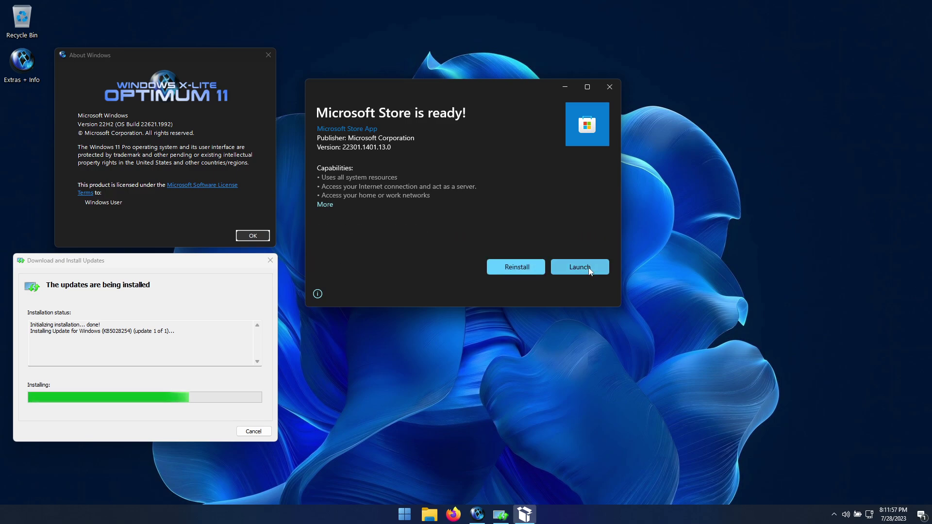
click(610, 87)
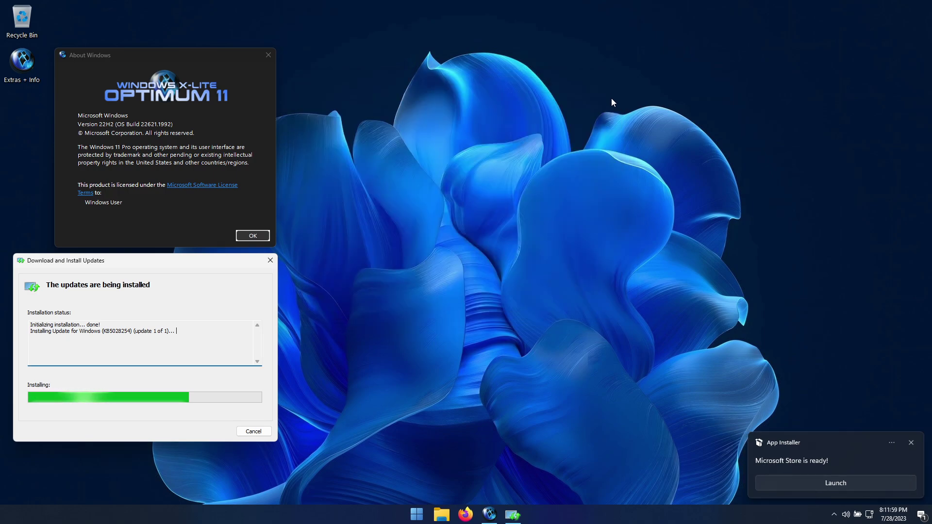
click(911, 443)
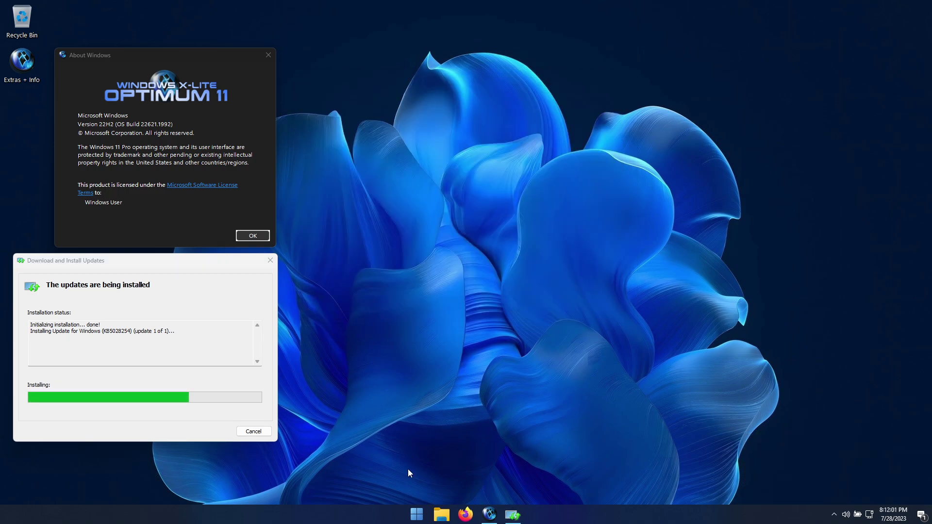
Launch Microsoft Store from the Start list's Apps folder and move its window clear of the About Windows dialog
click(416, 514)
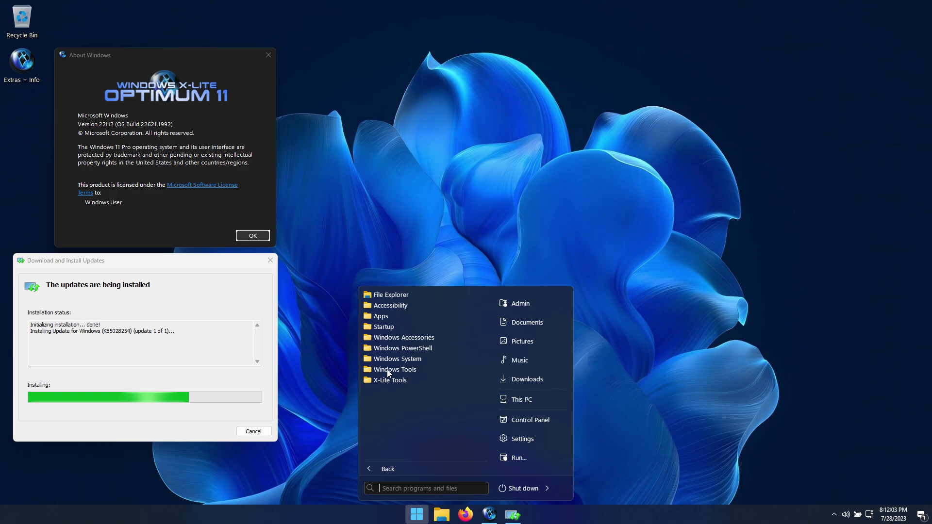
click(381, 316)
click(389, 340)
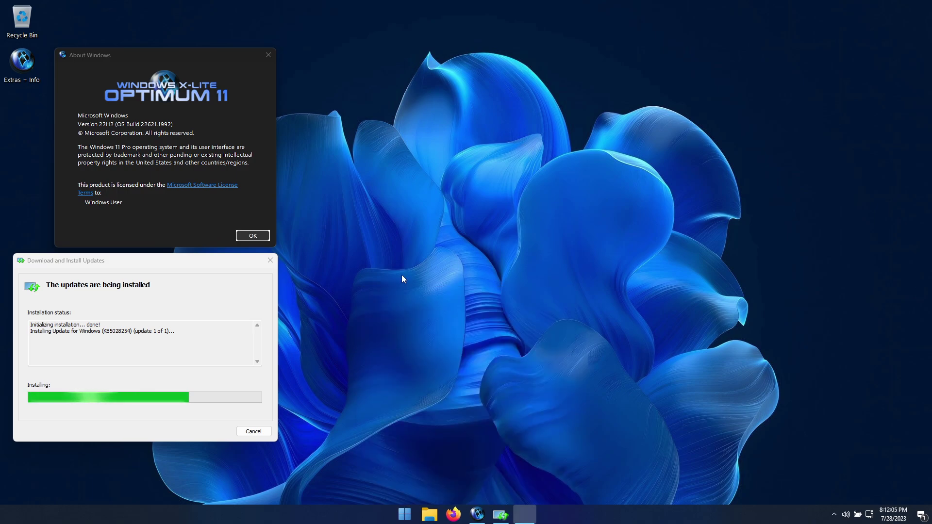
drag(324, 42, 607, 27)
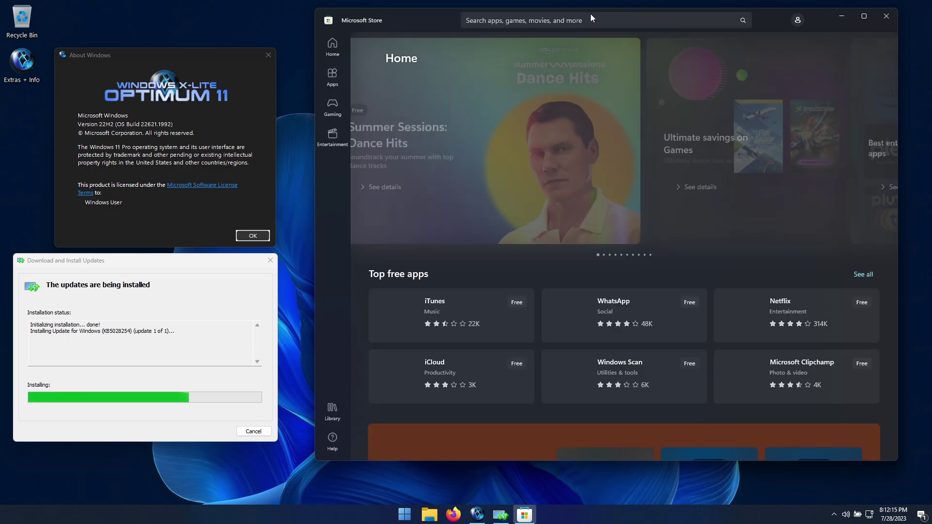
Search the store for "notepad" and get the Windows Notepad app
click(622, 21)
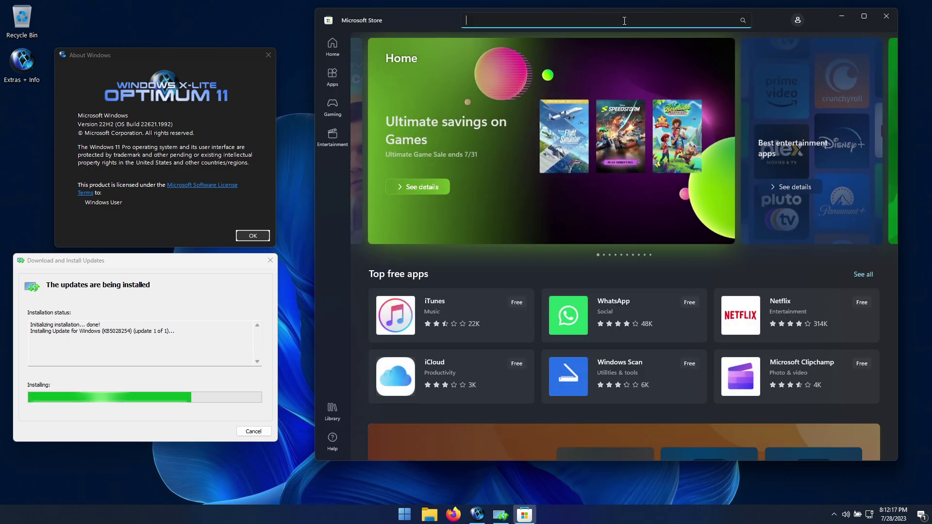
text(notepad)
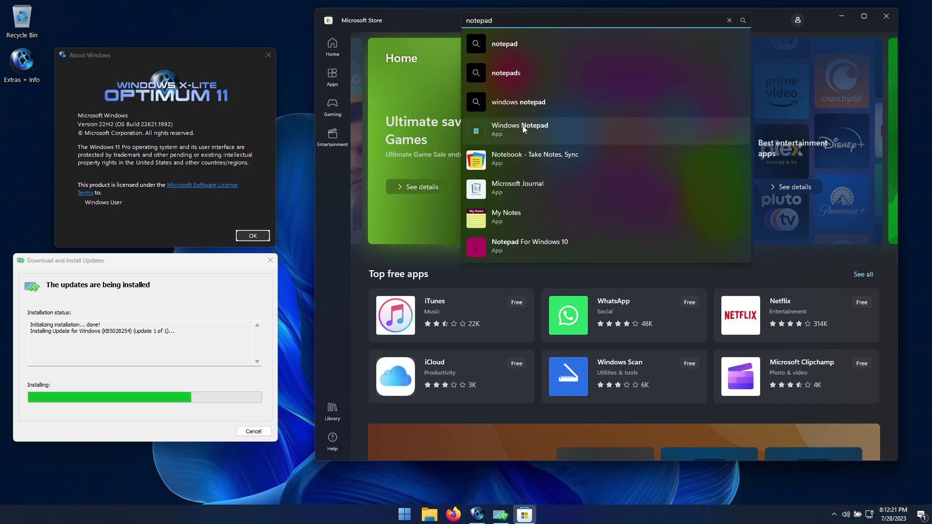
click(523, 128)
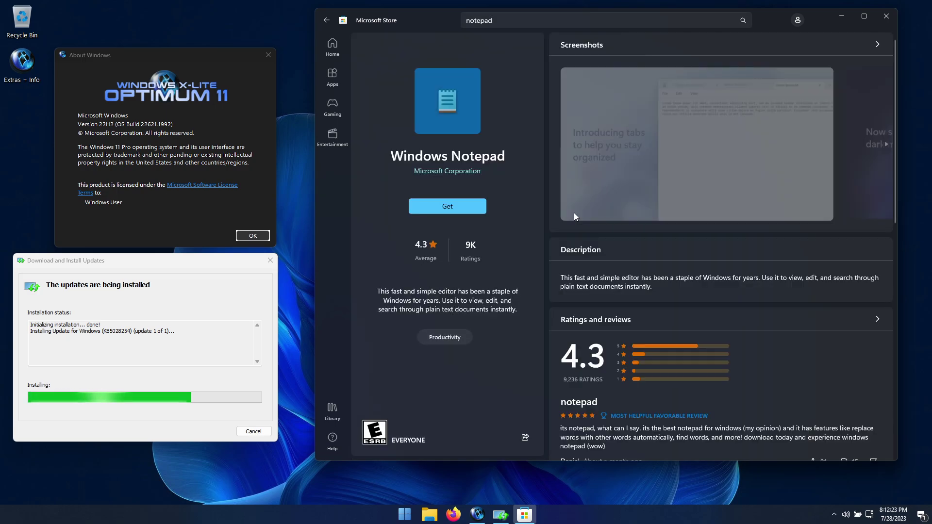
click(452, 207)
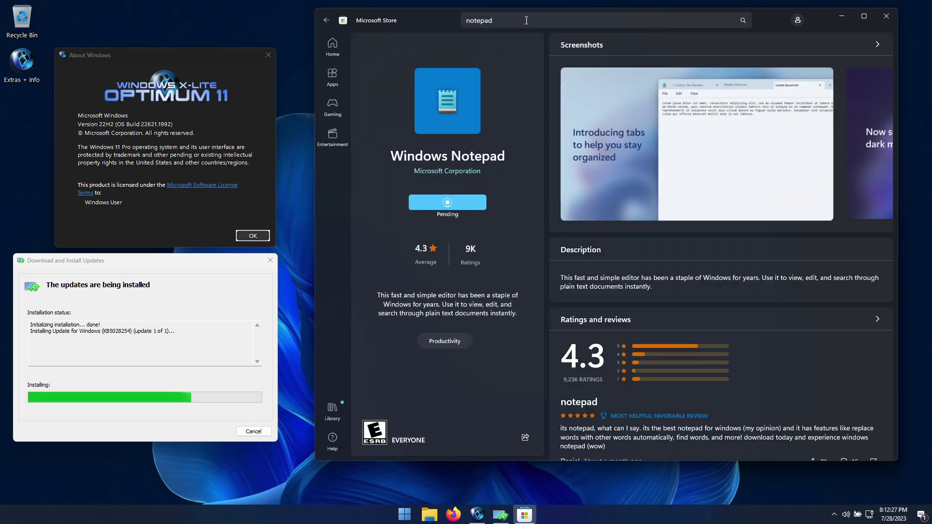
Turn off Video autoplay and automatic App updates in the Microsoft Store settings
click(527, 20)
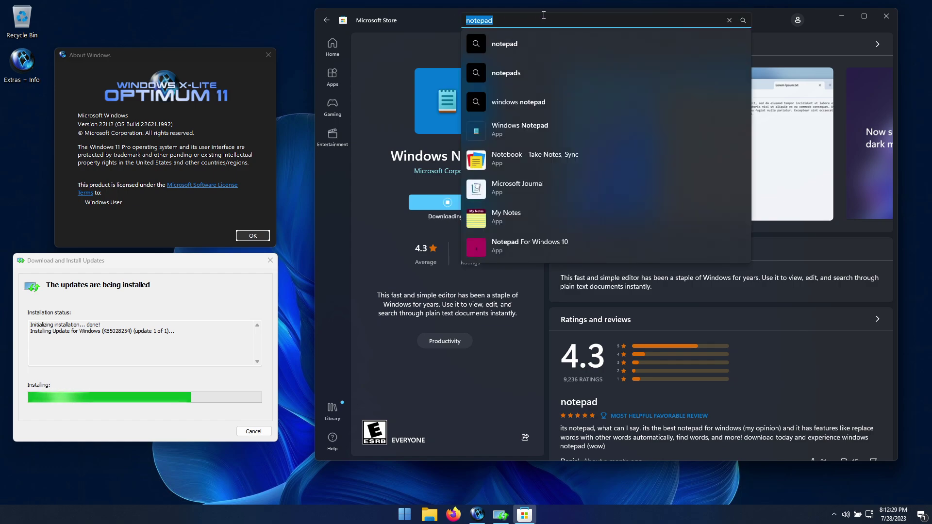
click(544, 16)
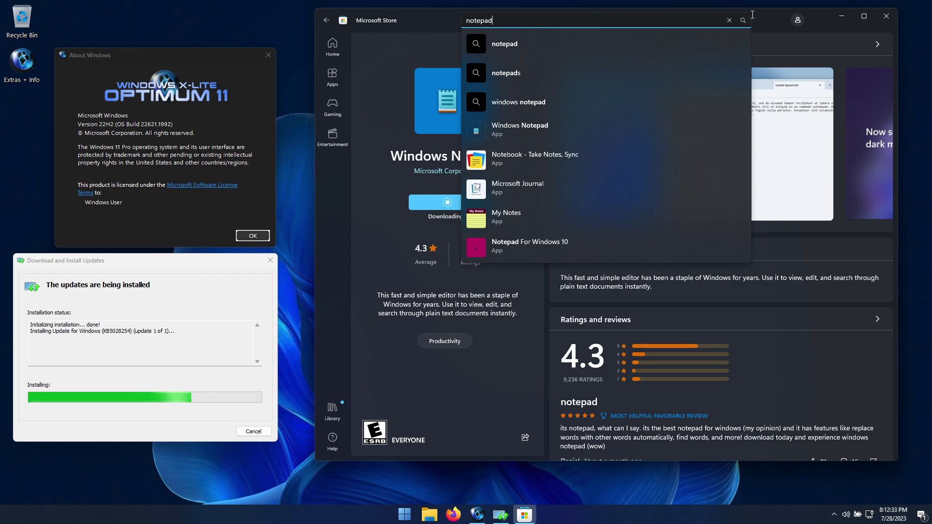
click(796, 21)
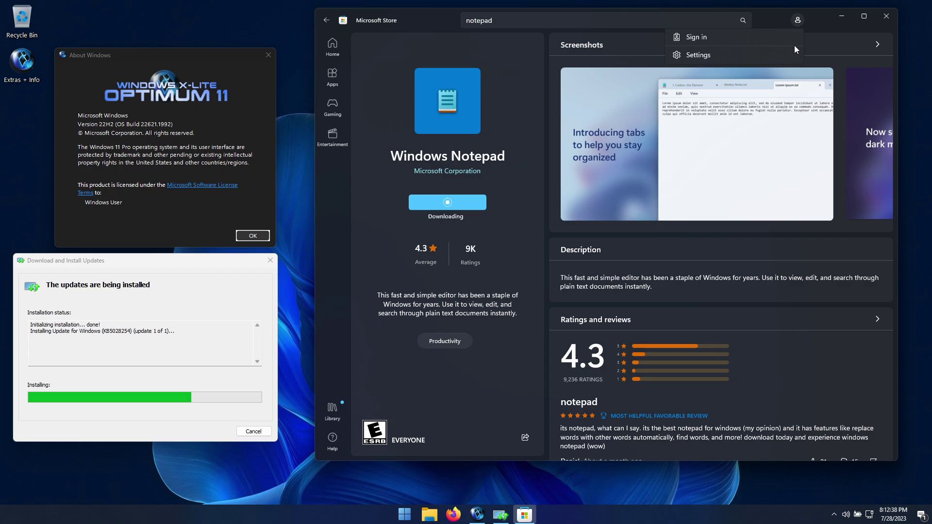
click(701, 56)
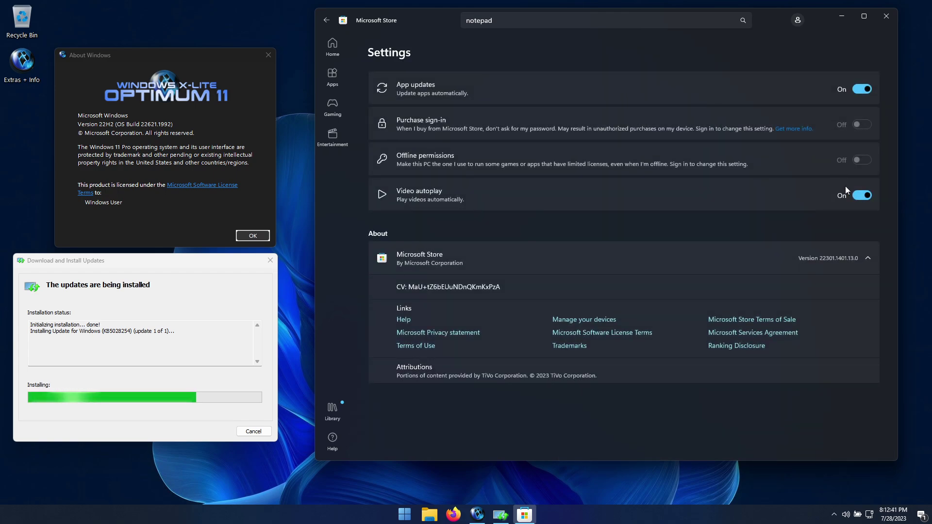
click(859, 195)
click(861, 89)
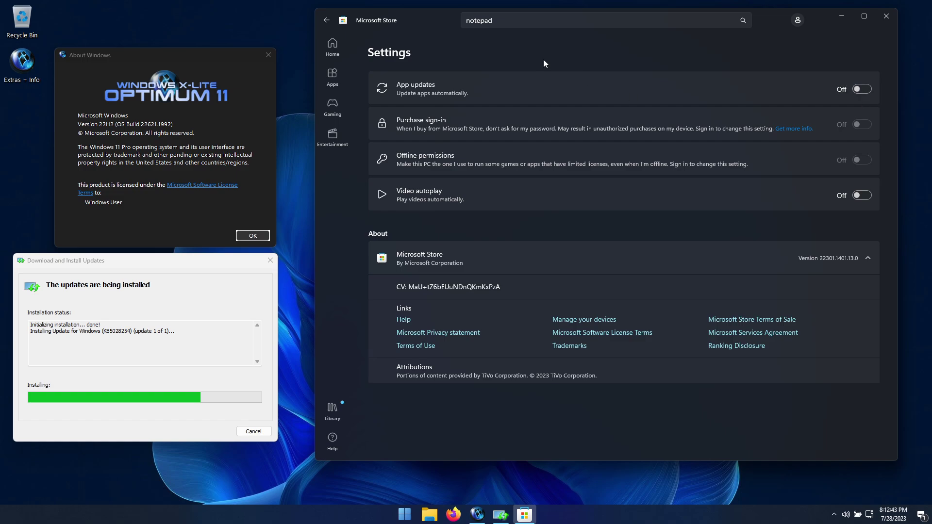
Search the store for "paint", get Microsoft's Paint app, and close the store once it is installing
click(510, 20)
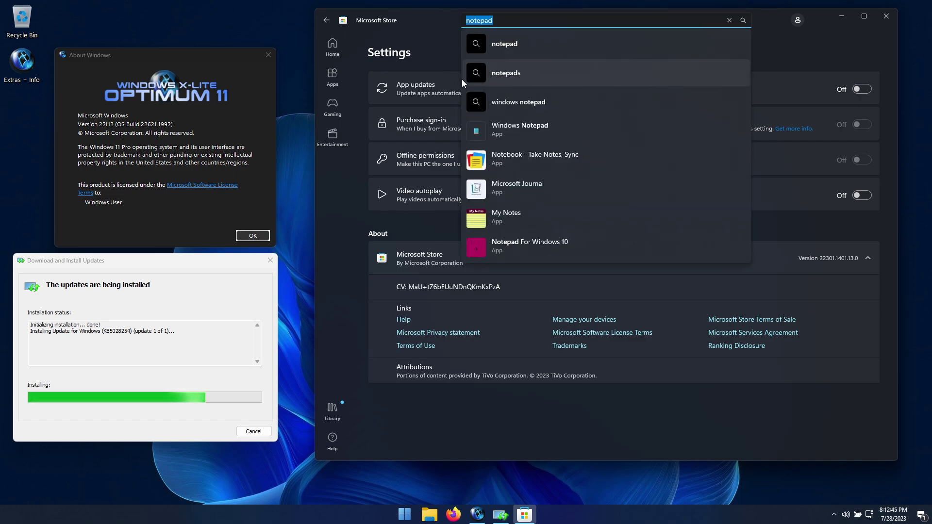
text(paint)
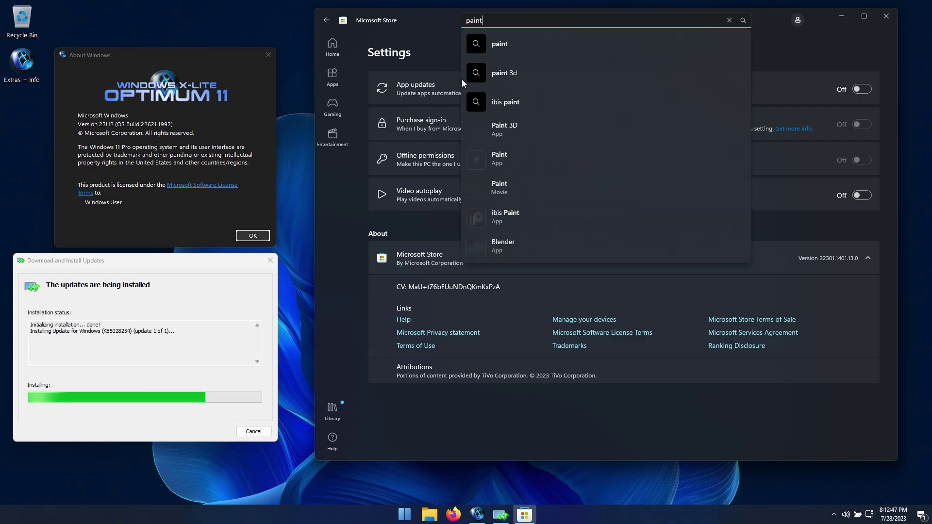
click(497, 159)
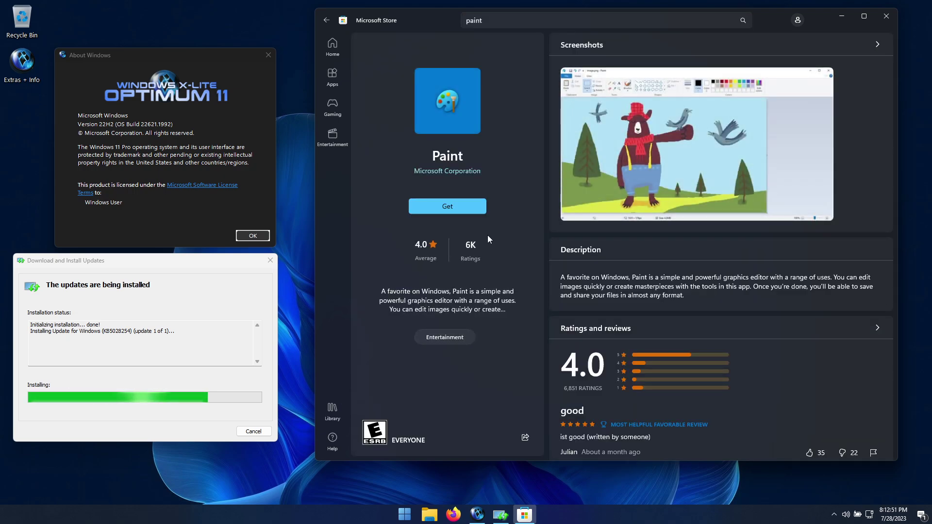
click(462, 206)
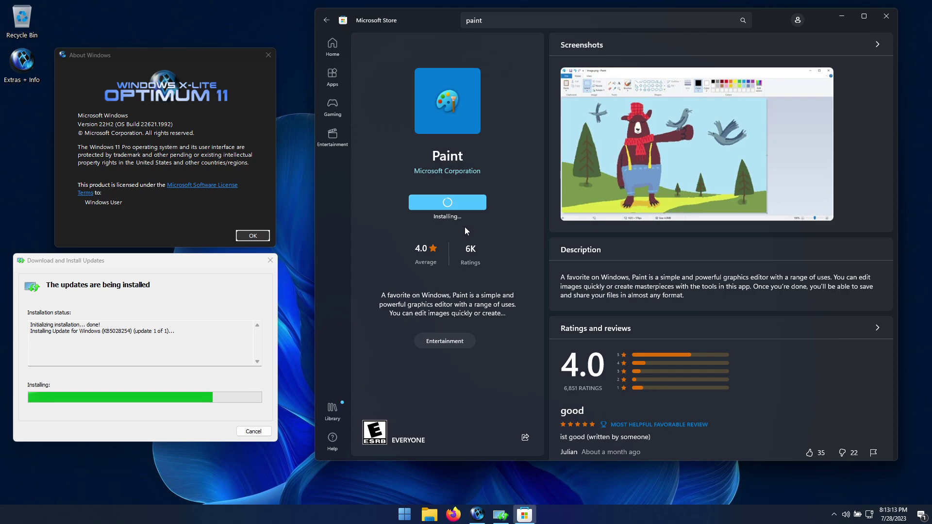
click(887, 17)
Pin Notepad and Paint from the Start list's Apps folder to the taskbar
click(417, 514)
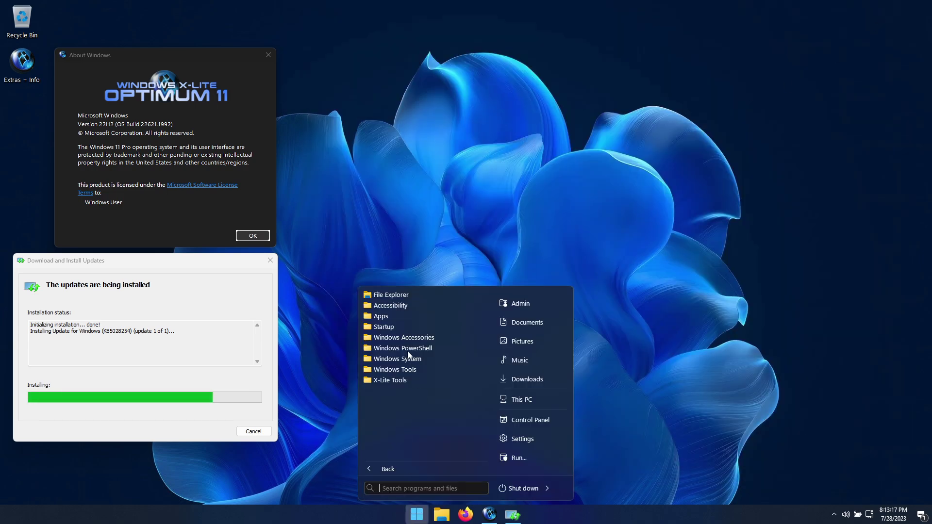
click(383, 316)
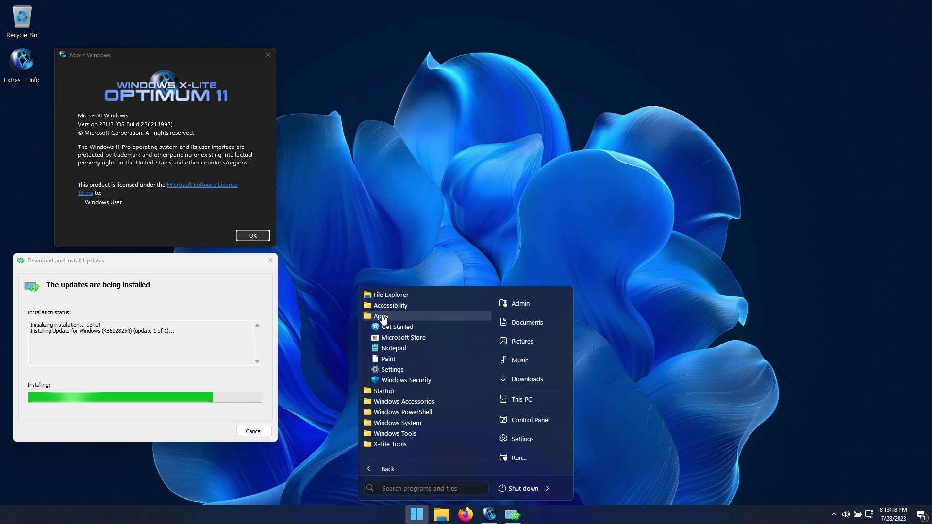
right_click(389, 350)
click(419, 375)
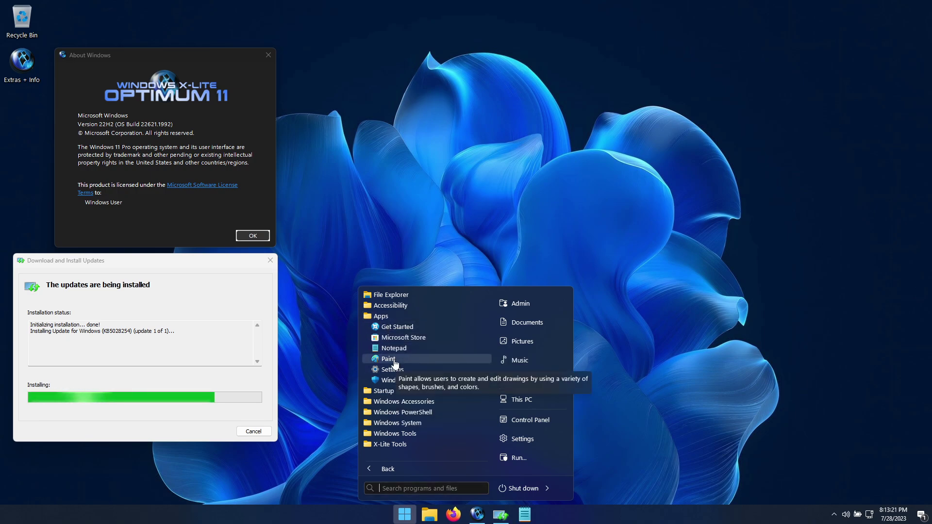
right_click(395, 364)
click(420, 389)
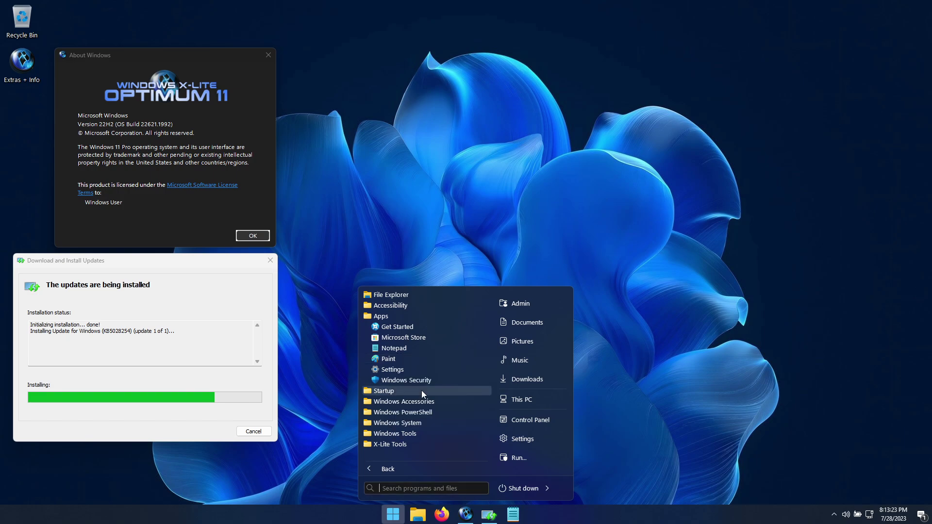
Launch Paint, move and enlarge its window to view the full set of tools, and close it
click(537, 515)
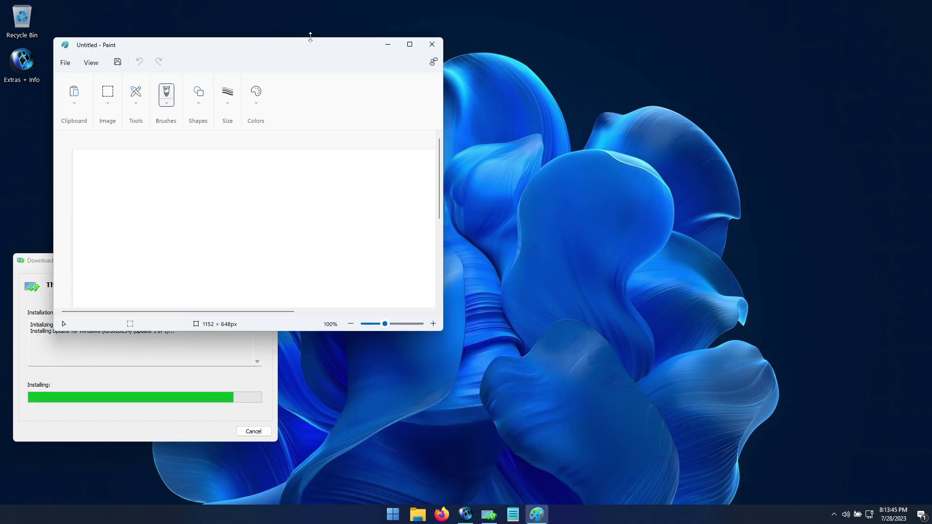
mouse_move(298, 49)
mouse_down()
mouse_move(555, 50)
mouse_move(545, 33)
mouse_up()
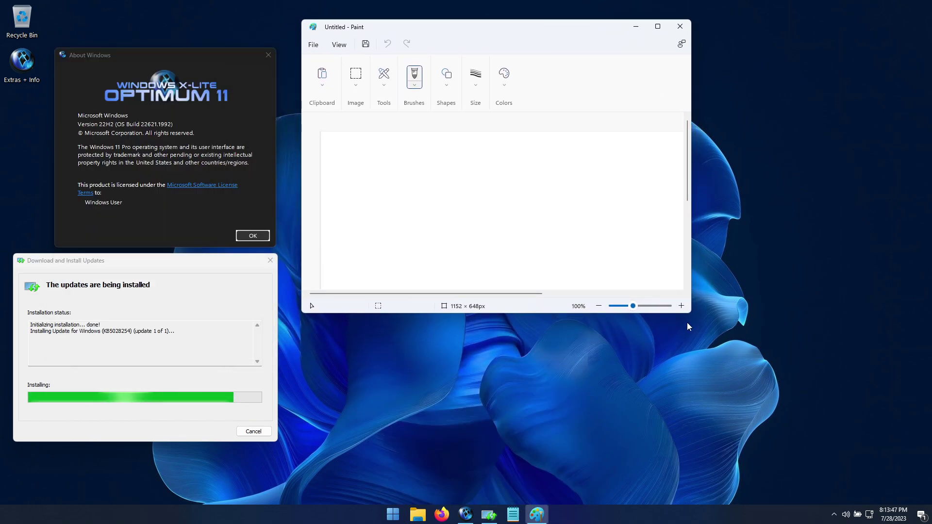
drag(694, 317, 843, 422)
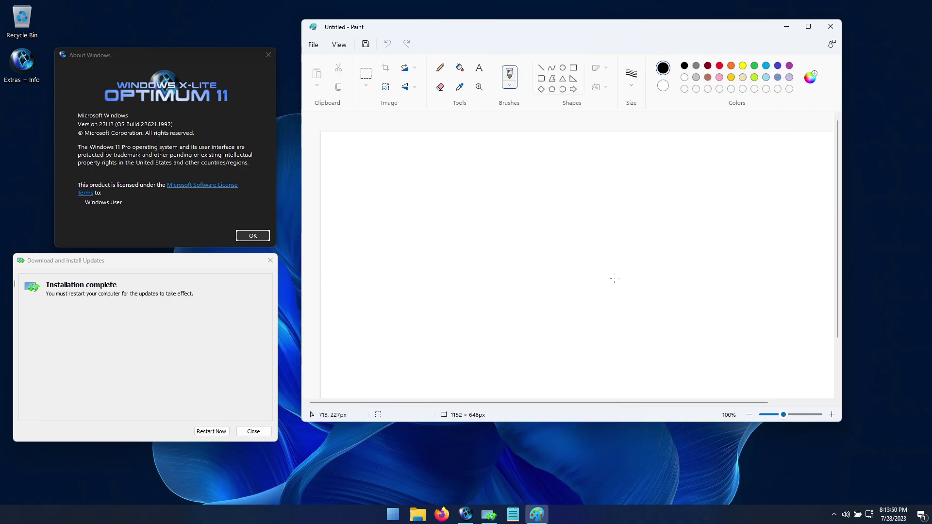
click(831, 26)
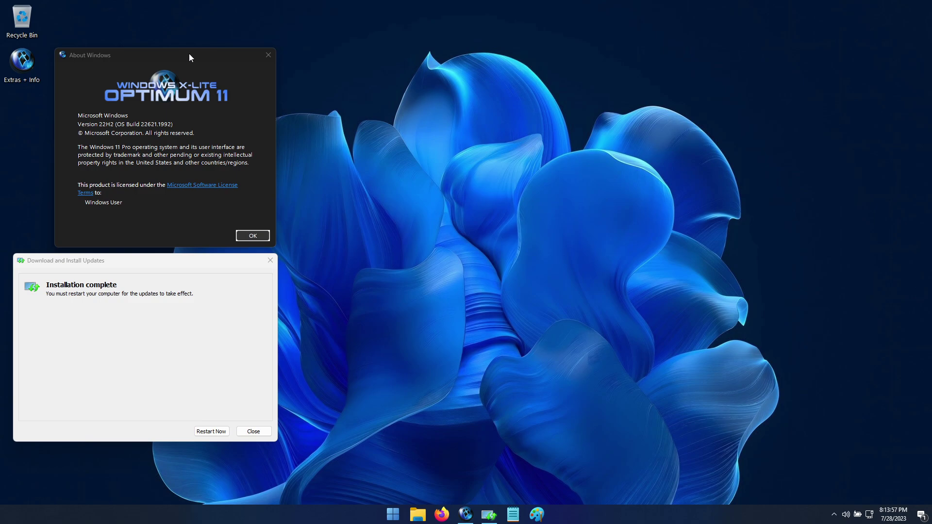
Move the Download and Install Updates window to the middle of the desktop, with the About Windows dialog beside it
drag(190, 58, 284, 45)
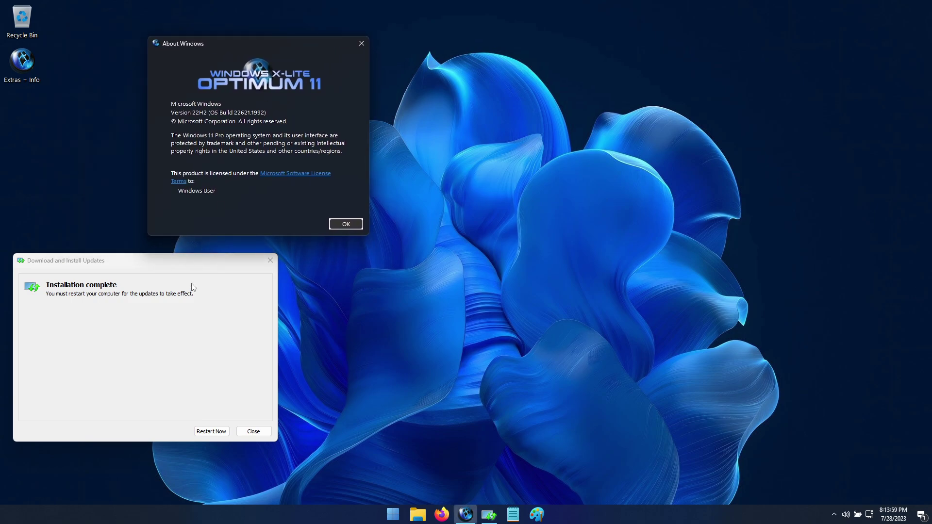
drag(187, 268, 545, 187)
drag(283, 45, 247, 33)
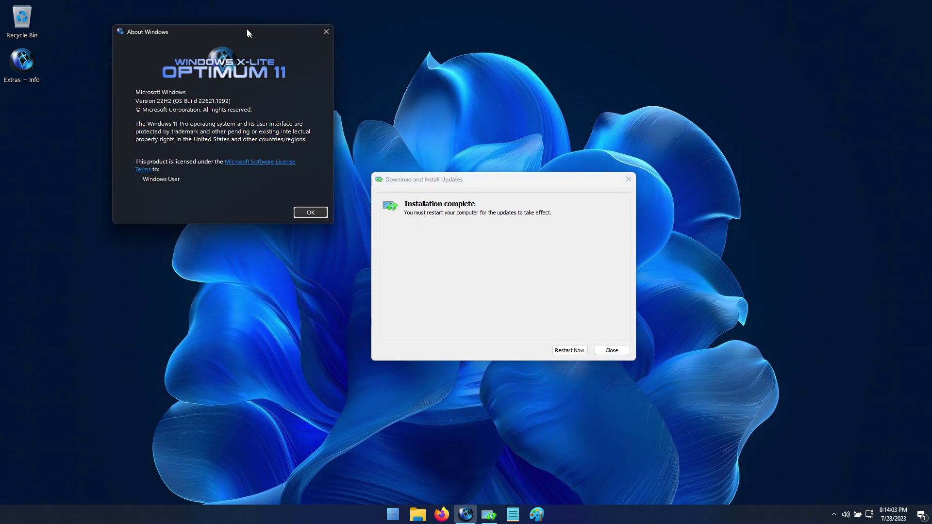
Restart the computer from the Download and Install Updates window so the installed updates take effect
drag(542, 186, 515, 187)
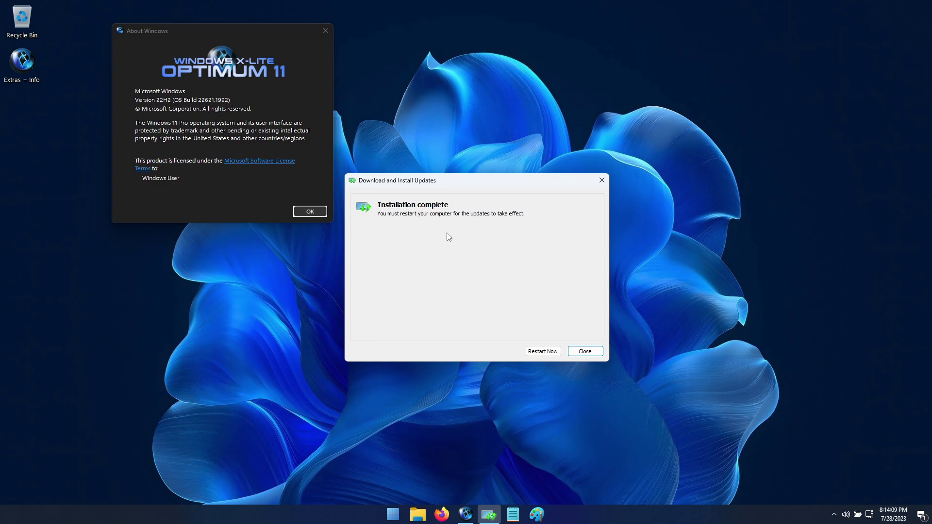
click(546, 357)
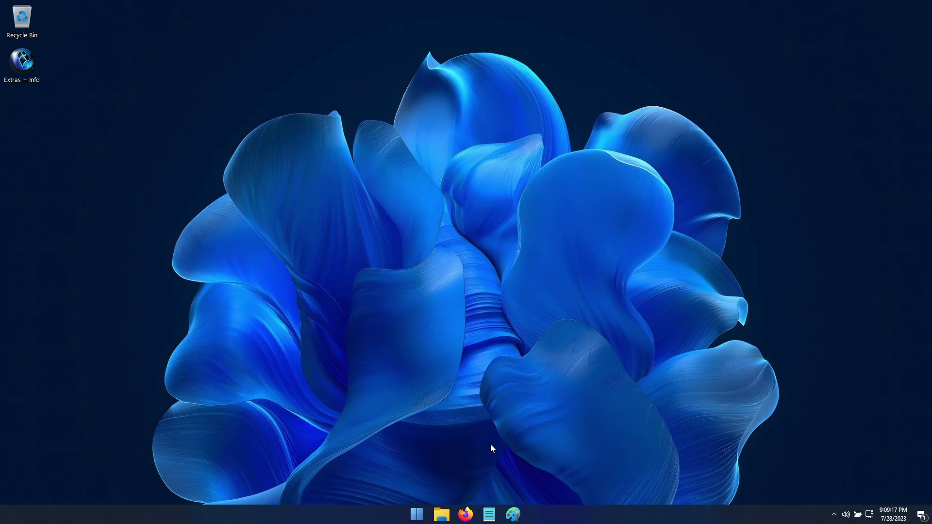
Check the Windows edition and OS build on the Settings About page, look at the Windows Update page, and close Settings
click(417, 514)
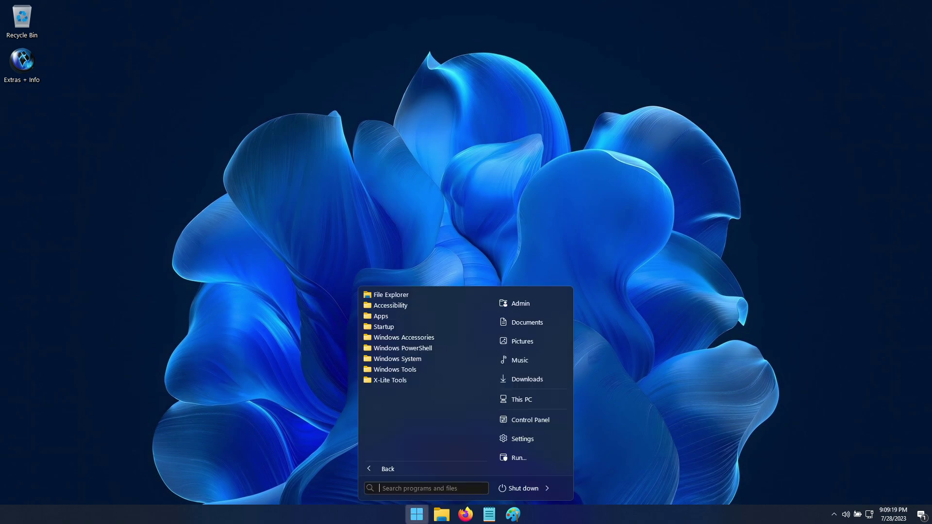
click(525, 441)
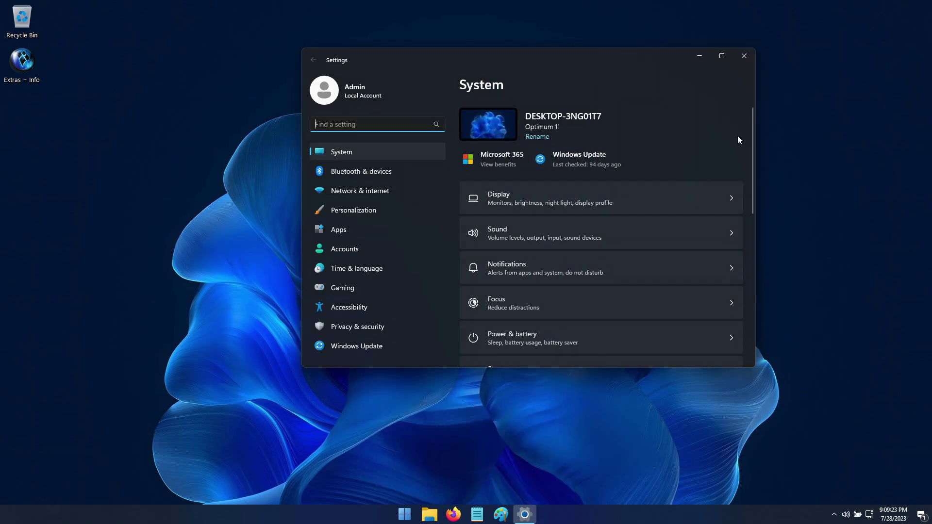
drag(753, 133, 768, 289)
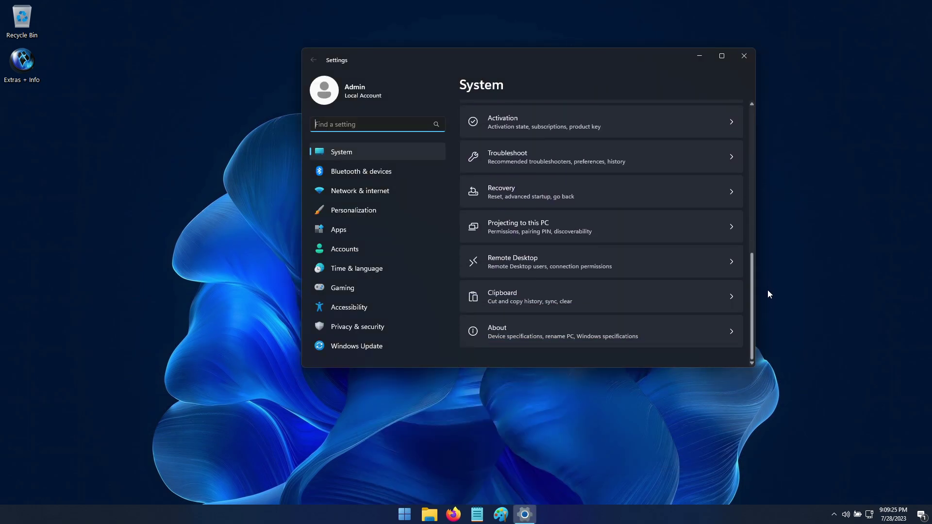
click(676, 337)
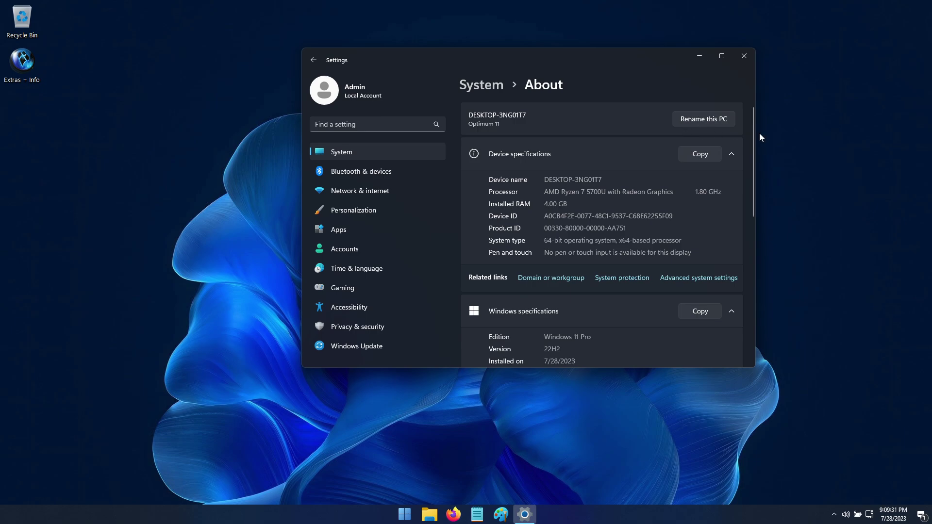
drag(754, 129, 768, 208)
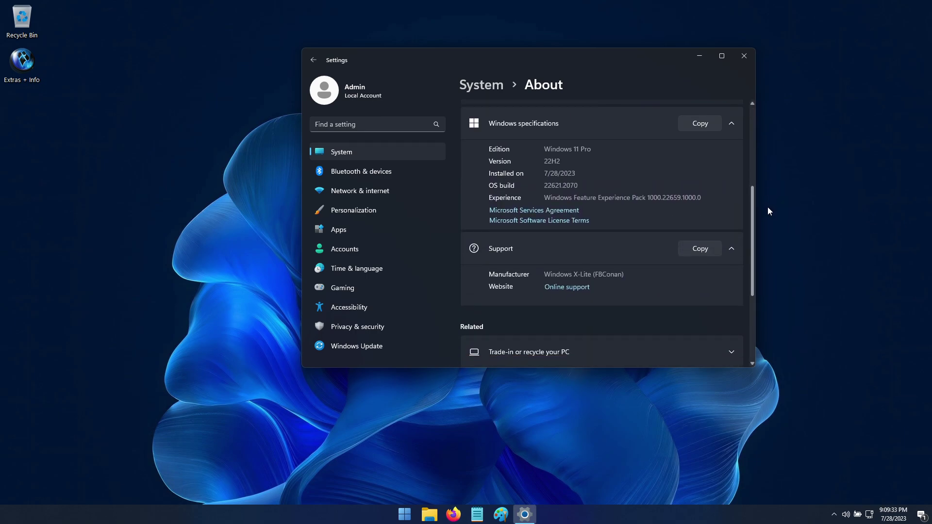
drag(543, 148, 622, 149)
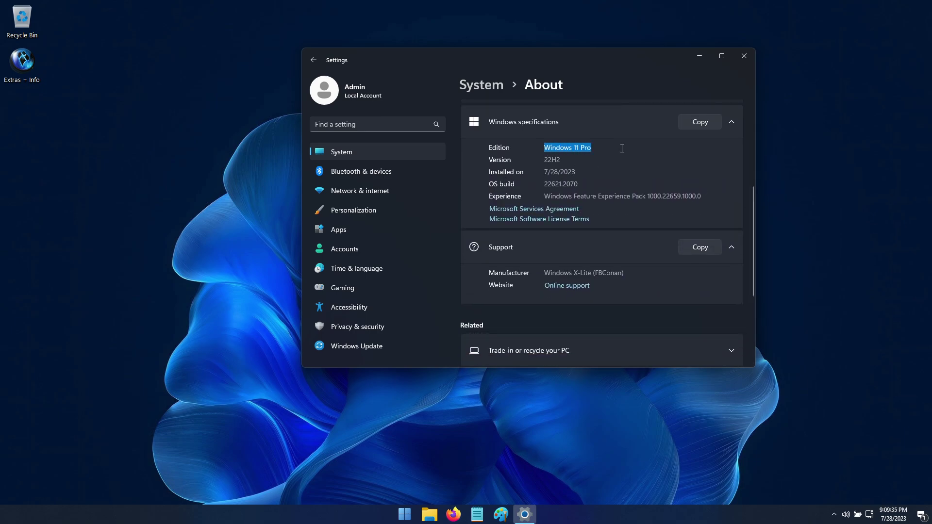
drag(543, 159, 586, 184)
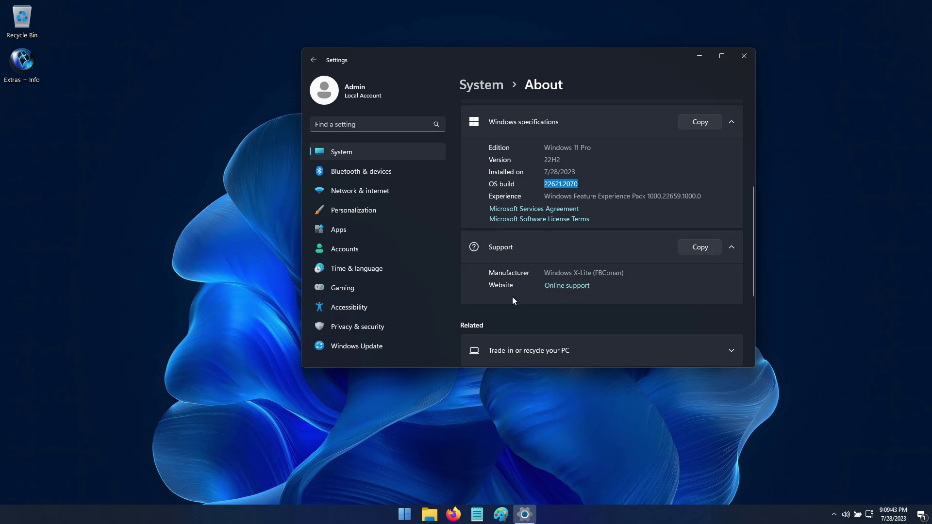
click(369, 348)
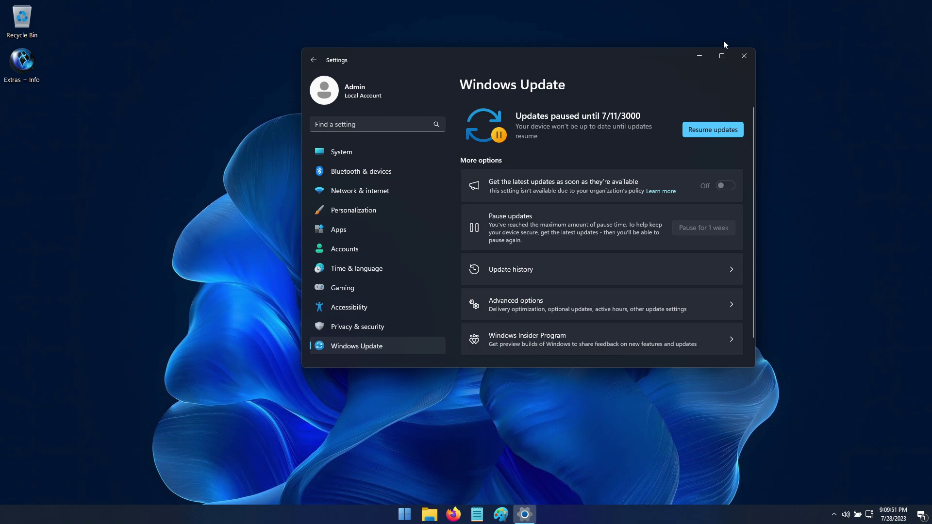
click(747, 57)
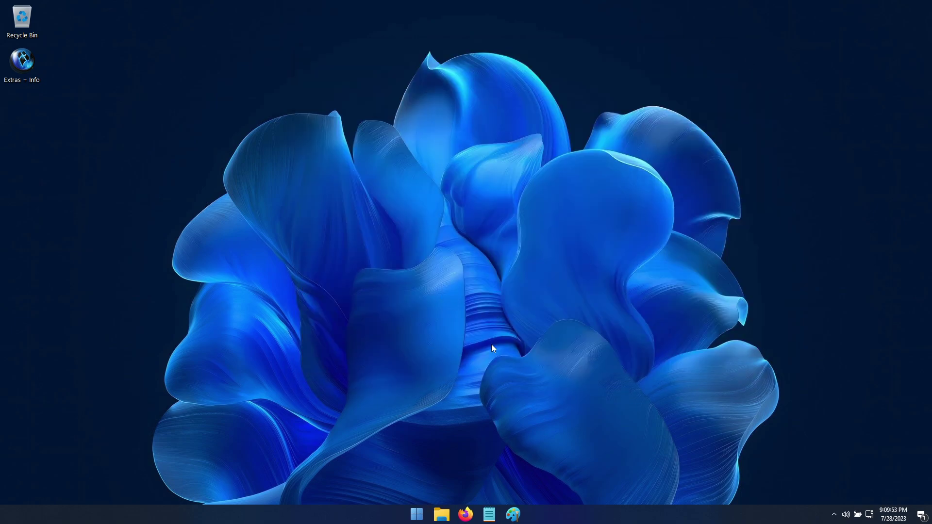
Run winver and move the About Windows dialog to the middle of the desktop to check the build
click(419, 514)
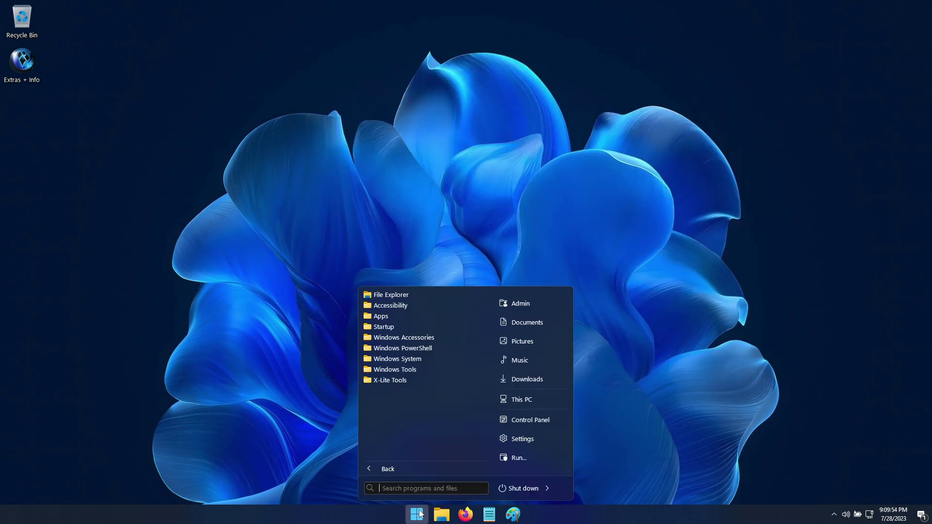
click(530, 462)
drag(105, 396, 395, 231)
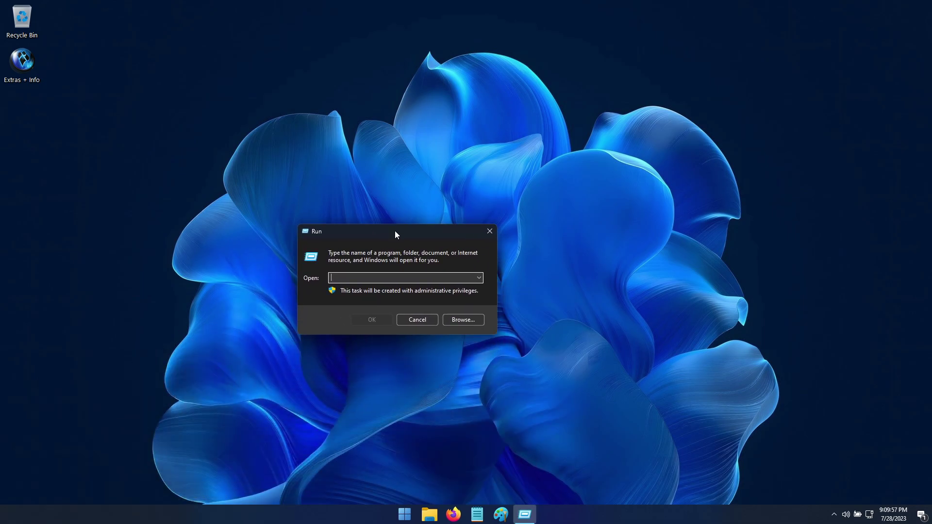
text(winver)
click(378, 324)
drag(214, 89, 460, 196)
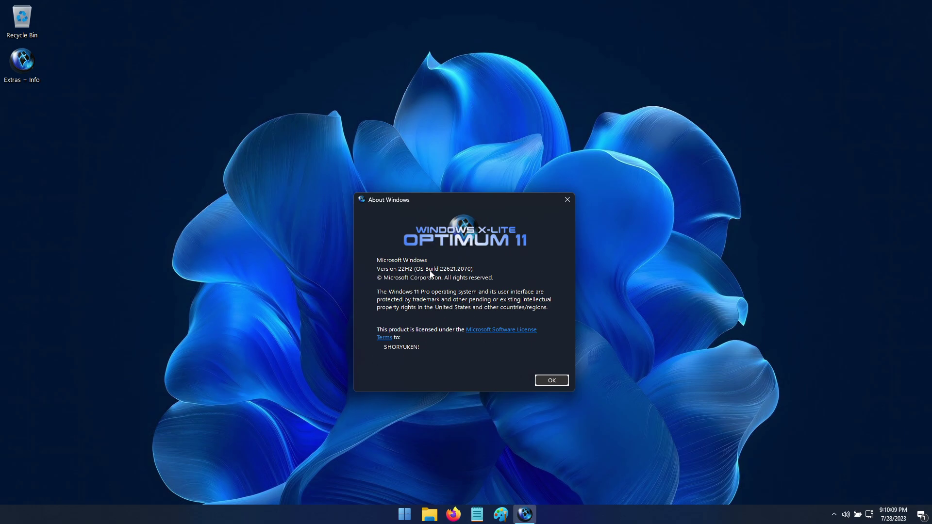
Create a text document named UPDATED!!!.txt on the desktop and place it directly below the Extras + Info icon
click(68, 136)
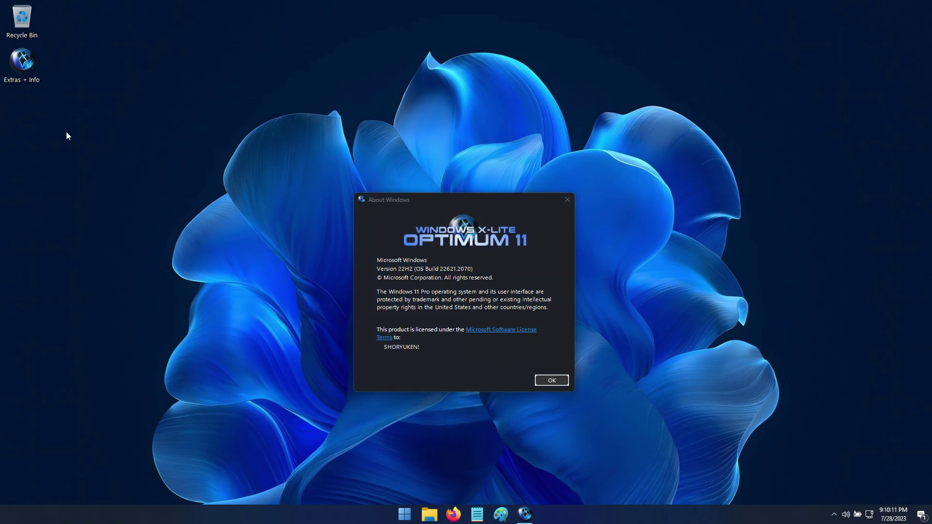
right_click(73, 153)
mouse_move(123, 294)
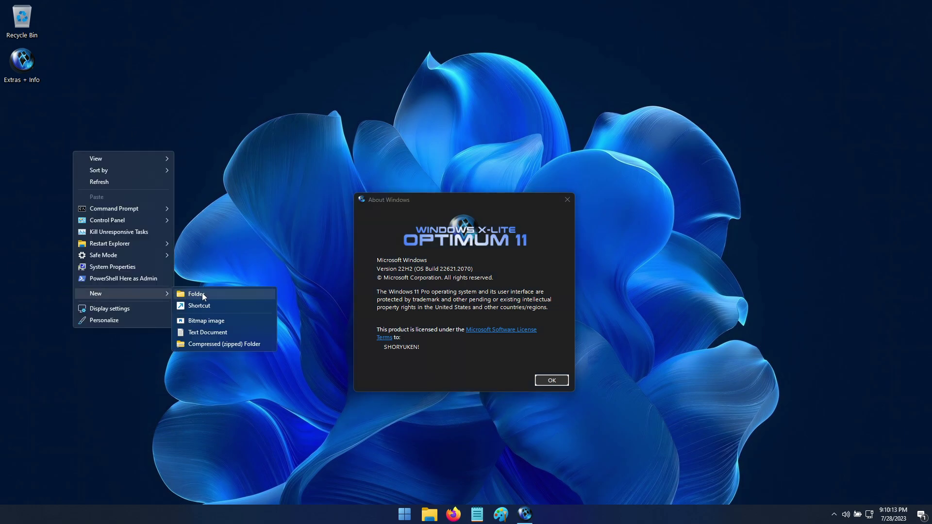
click(209, 333)
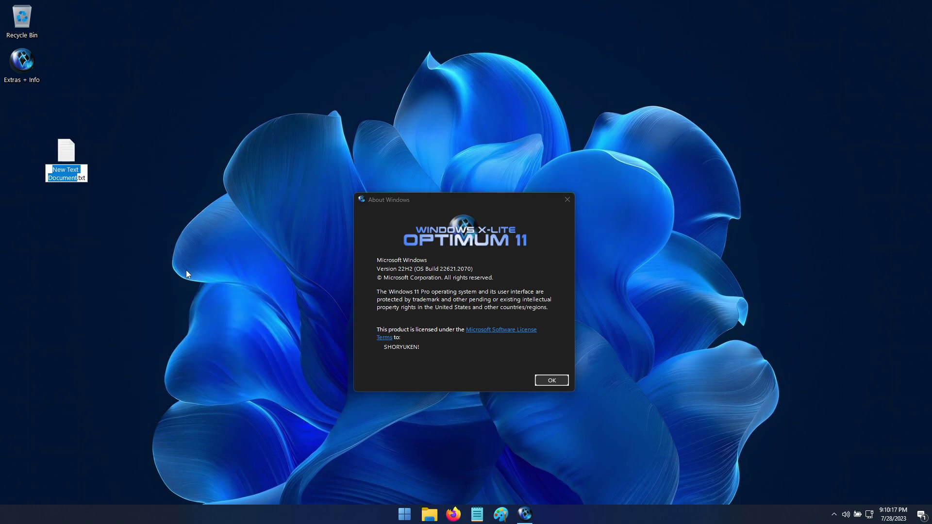
text(UPDATED!!!)
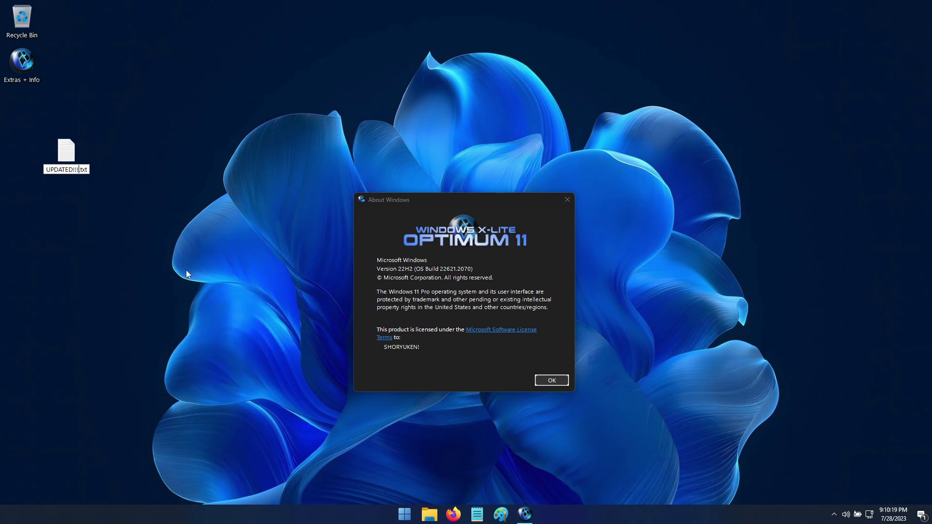
key(Return)
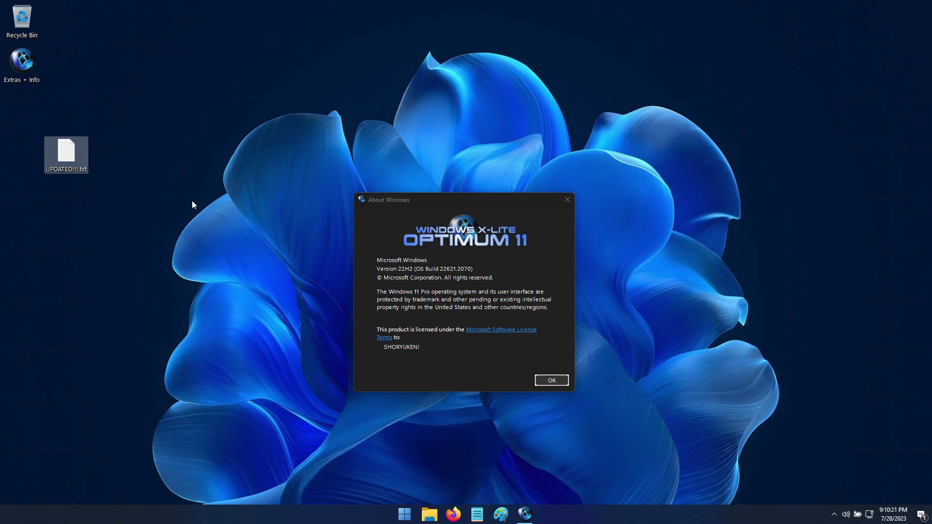
click(162, 221)
drag(78, 162, 32, 114)
click(118, 121)
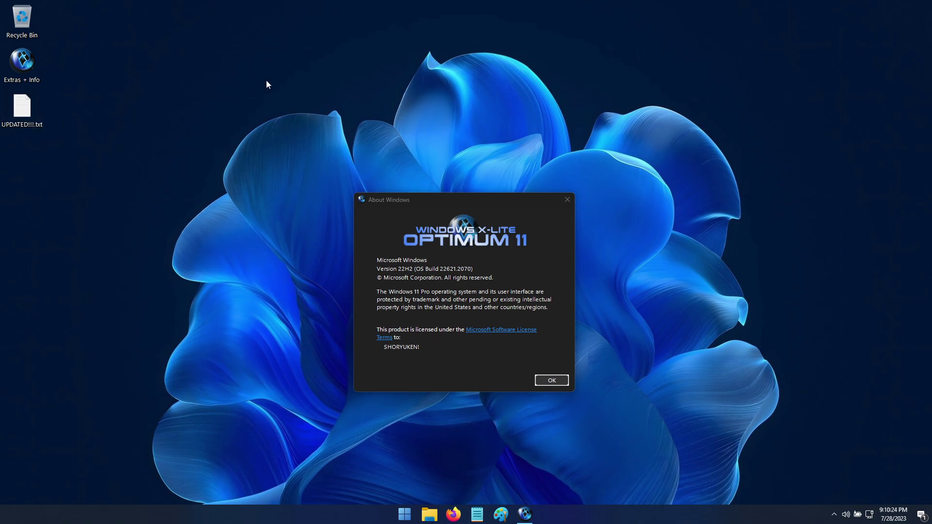
click(486, 200)
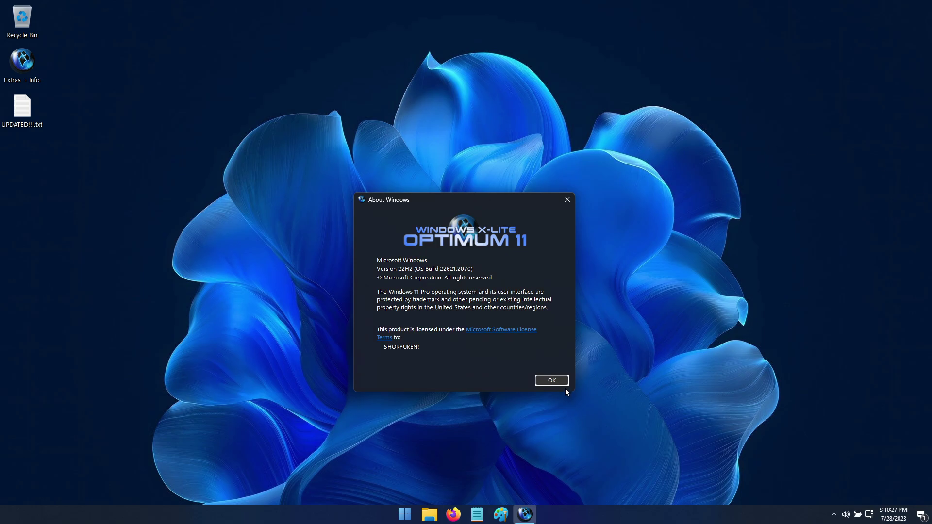